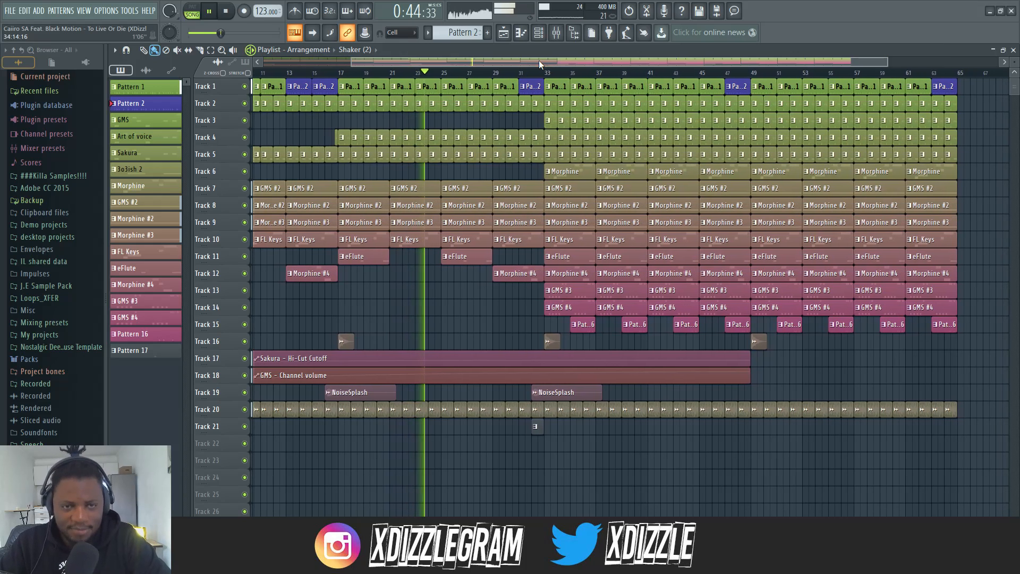
Play the arrangement from bar 33, where the fuller section starts, and stop playback
{"action": "left_click", "coordinate": [537, 76]}
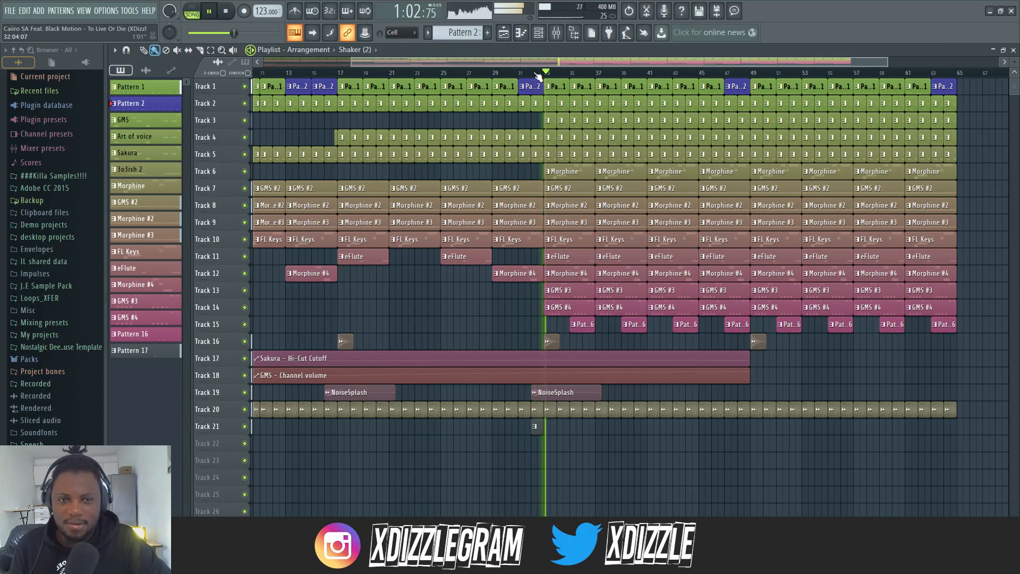
{"action": "scroll", "coordinate": [536, 61], "scroll_direction": "down", "scroll_amount": 2}
{"action": "scroll", "coordinate": [577, 59], "scroll_direction": "up", "scroll_amount": 3}
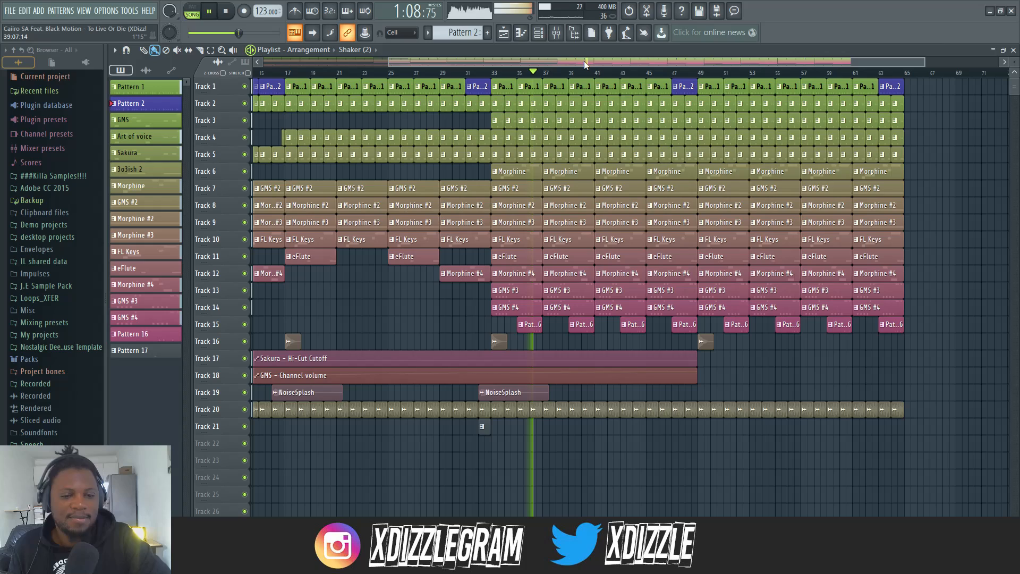
{"action": "key", "text": "space"}
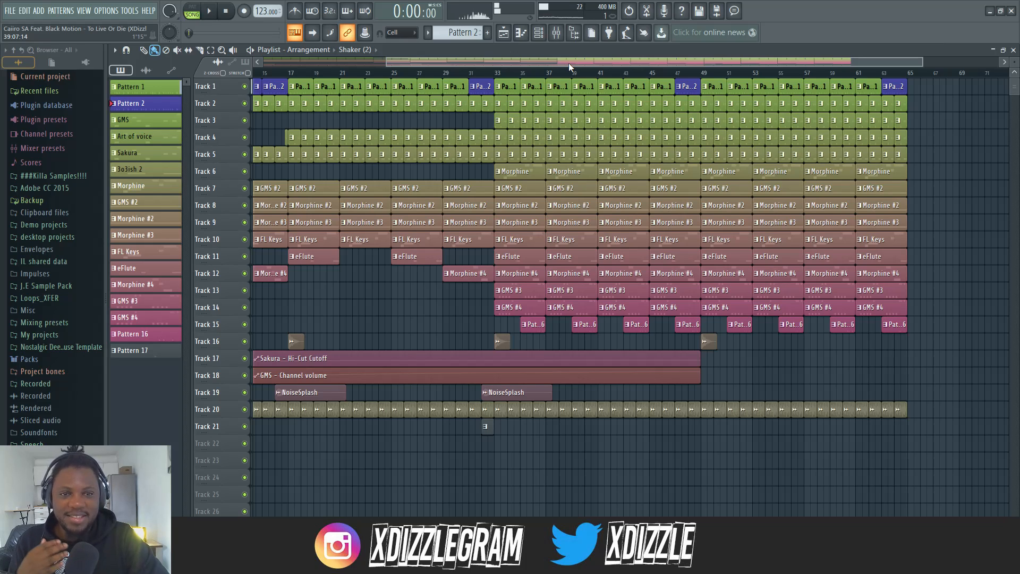
Open Pattern 1 from its clip on Track 1 and show its channel rack beside the playlist
{"action": "left_click_drag", "start_coordinate": [568, 62], "coordinate": [566, 62]}
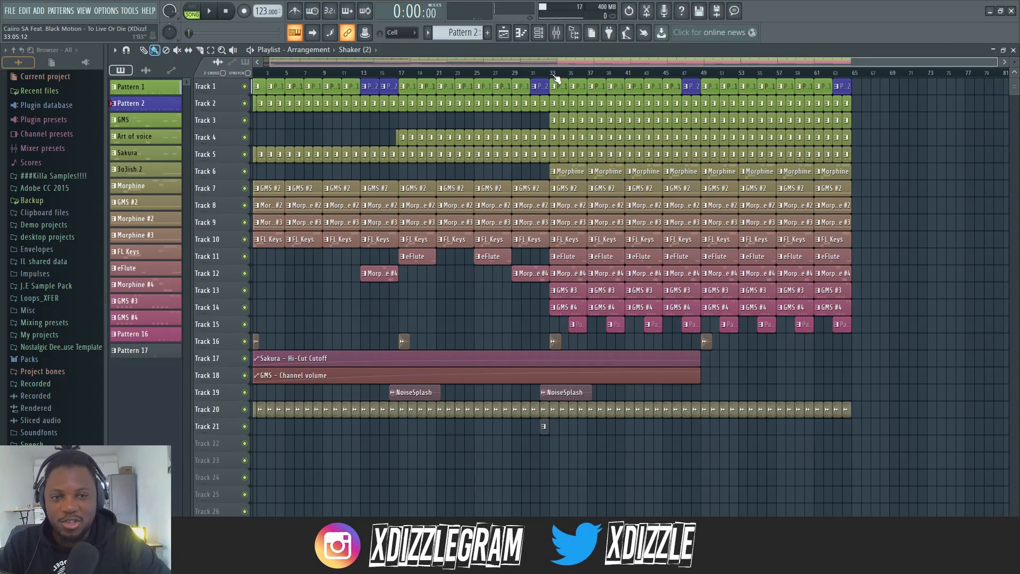
{"action": "mouse_move", "coordinate": [555, 62]}
{"action": "left_mouse_down"}
{"action": "mouse_move", "coordinate": [569, 69]}
{"action": "mouse_move", "coordinate": [546, 60]}
{"action": "left_mouse_up"}
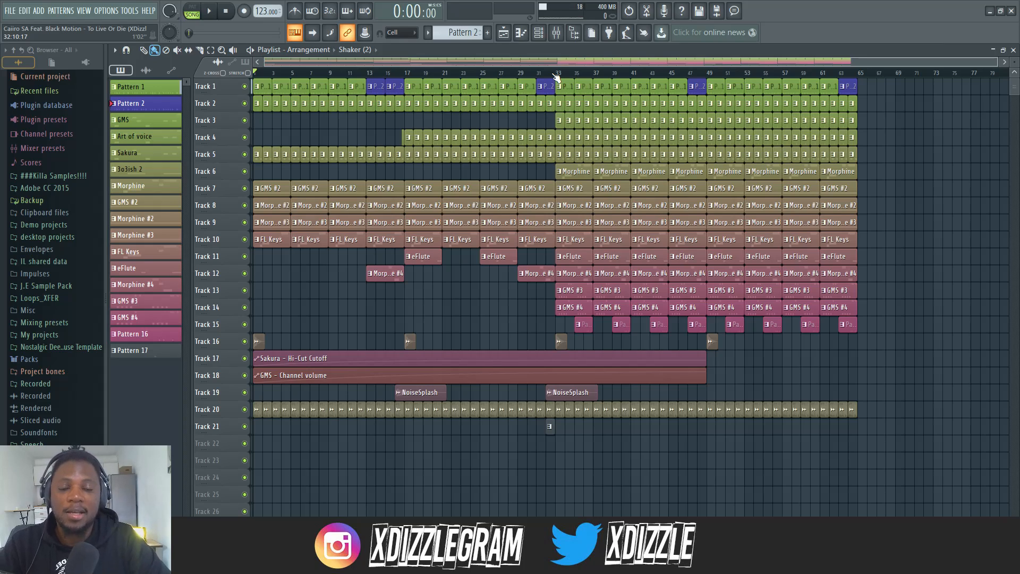
{"action": "double_click", "coordinate": [473, 90]}
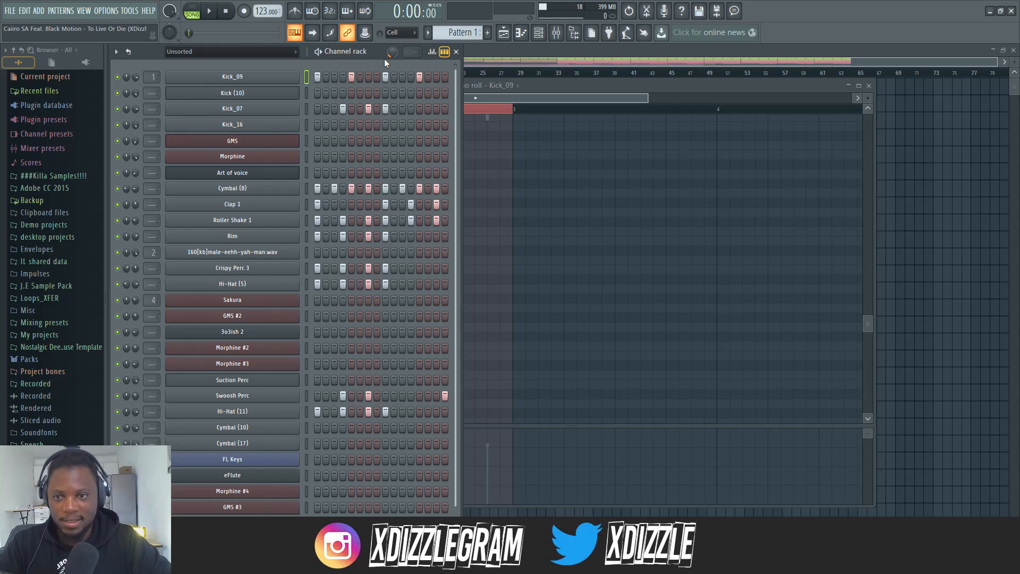
{"action": "left_click", "coordinate": [664, 52]}
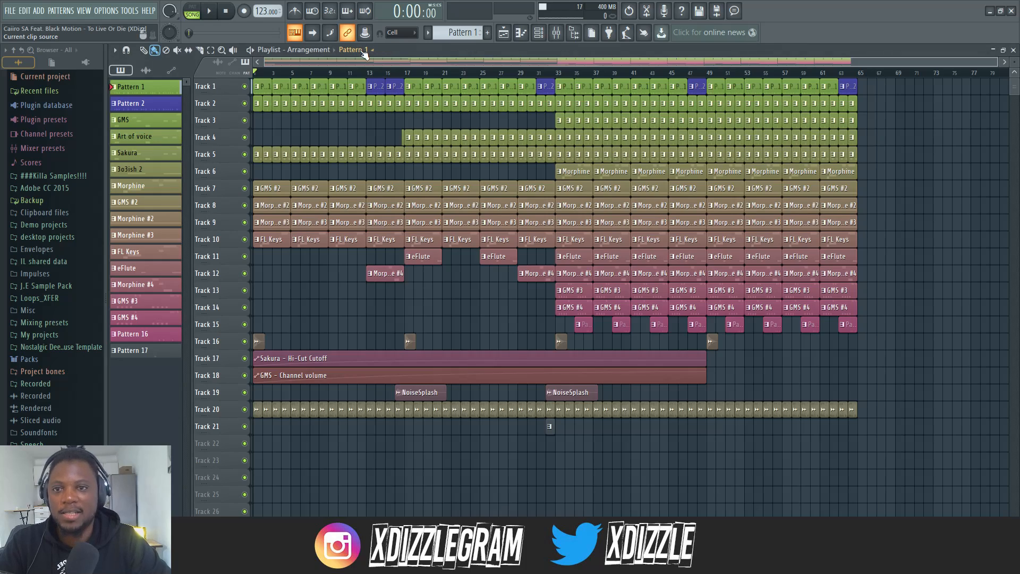
{"action": "double_click", "coordinate": [442, 50]}
{"action": "left_click", "coordinate": [372, 57]}
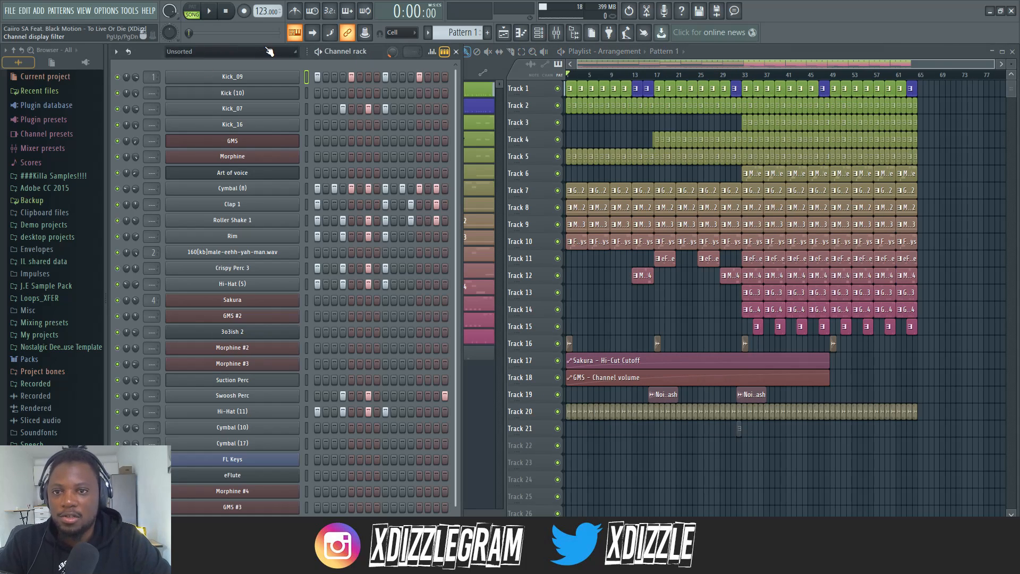
Play Pattern 1 in pattern mode with the channel rack widened to show more of its step sequence, and stop playback
{"action": "key", "text": "l"}
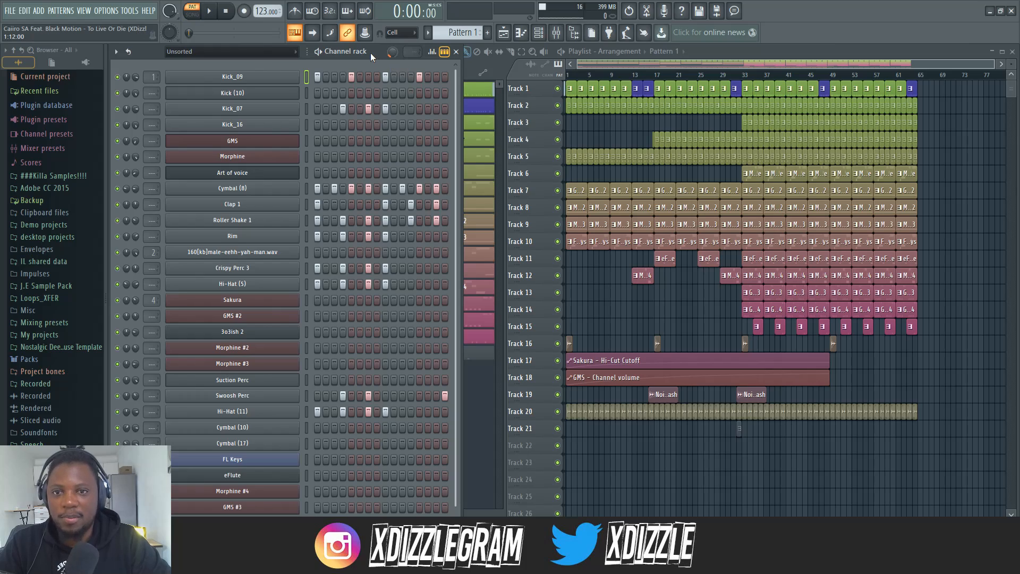
{"action": "key", "text": "space"}
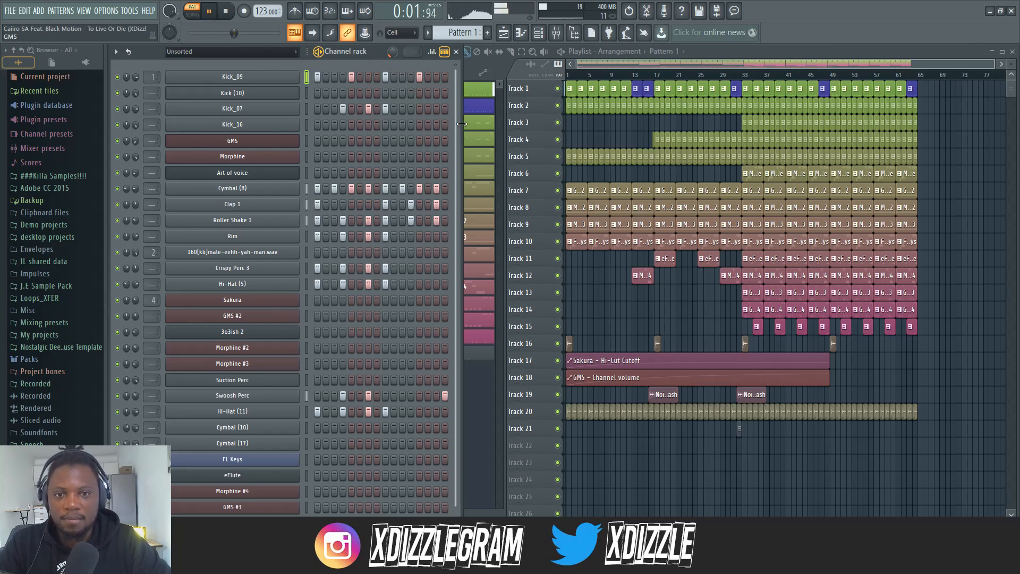
{"action": "left_click_drag", "start_coordinate": [463, 124], "coordinate": [595, 127]}
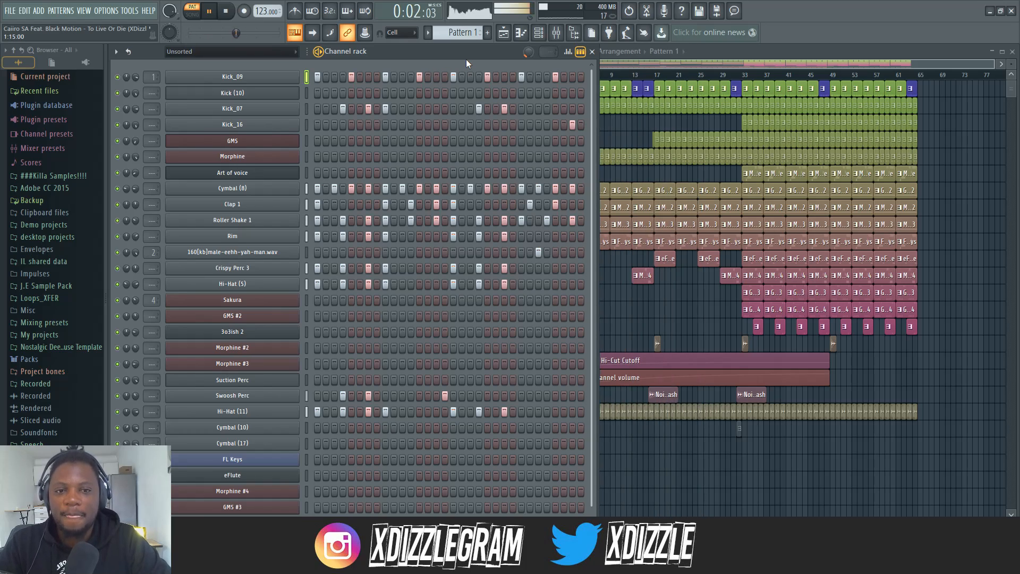
{"action": "key", "text": "space"}
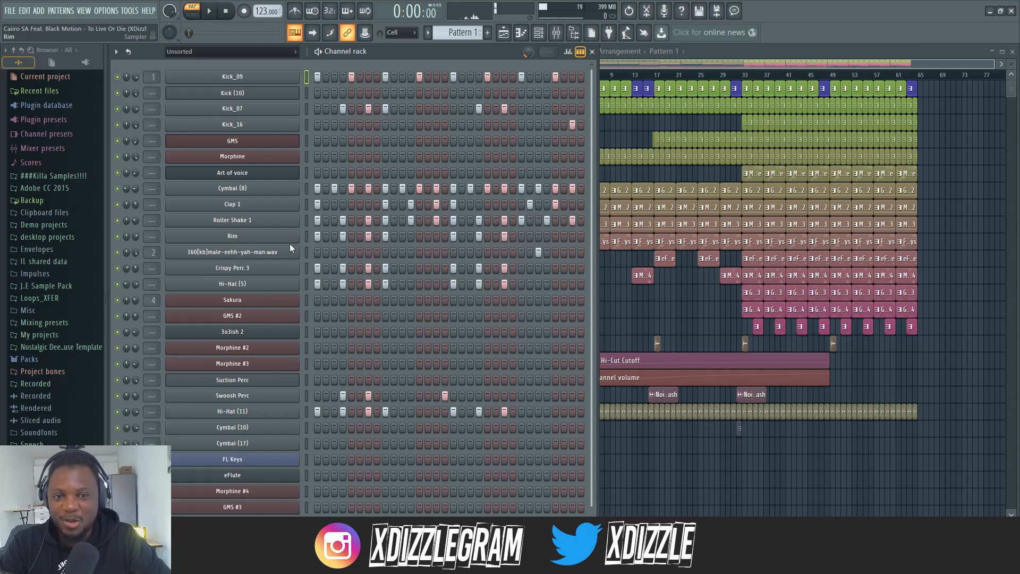
Locate the 160[kb]male-eehh-yah-man.wav channel's sample in the widened browser and preview the original file
{"action": "left_click", "coordinate": [273, 252]}
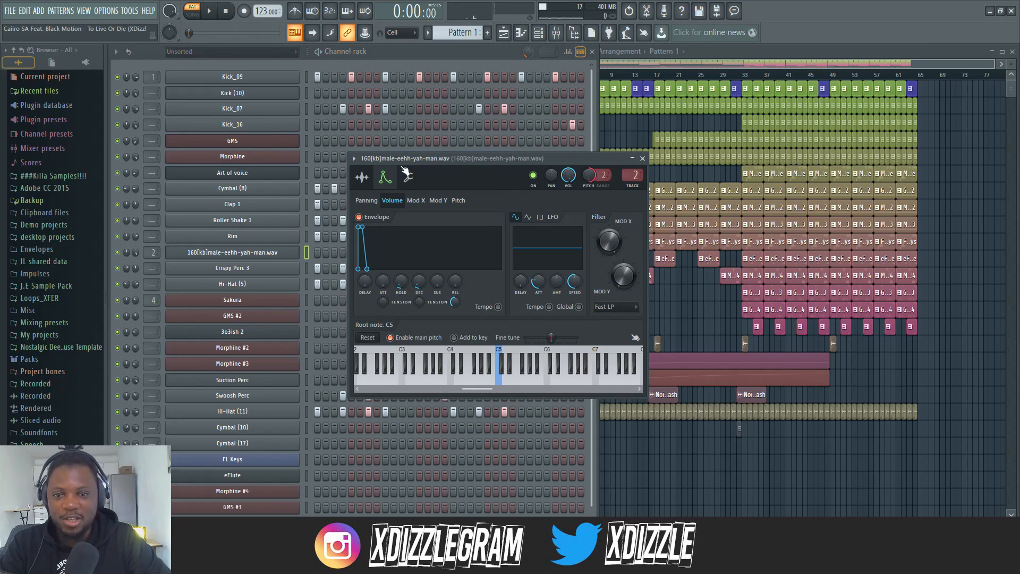
{"action": "left_click", "coordinate": [362, 176]}
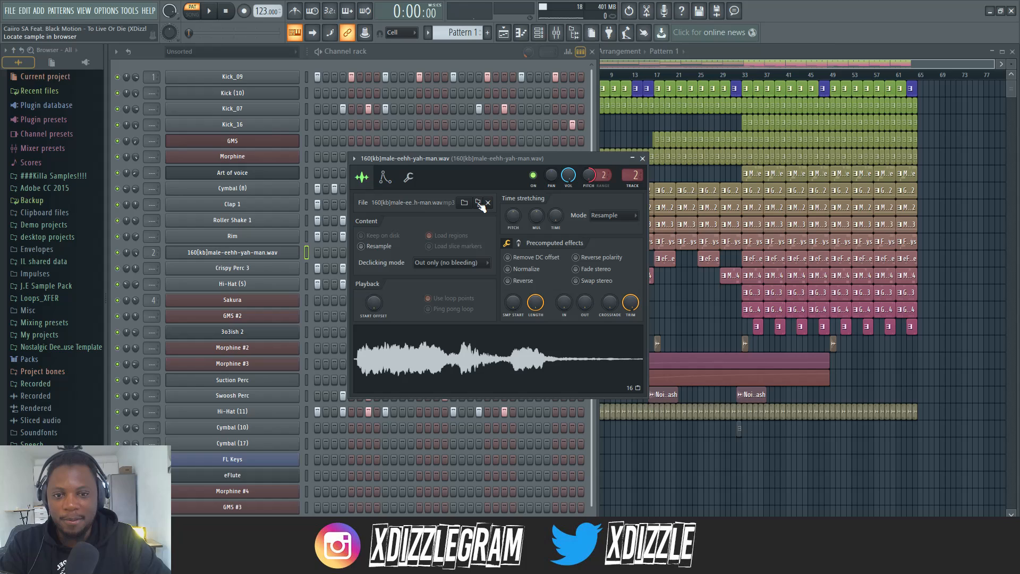
{"action": "scroll", "coordinate": [77, 428], "scroll_direction": "down", "scroll_amount": 8}
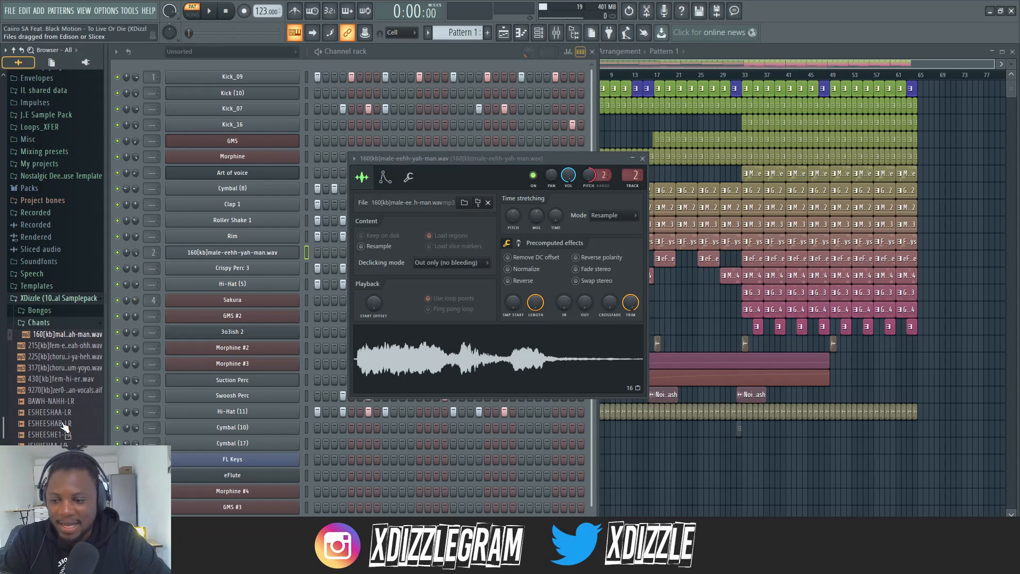
{"action": "left_click_drag", "start_coordinate": [104, 209], "coordinate": [150, 214]}
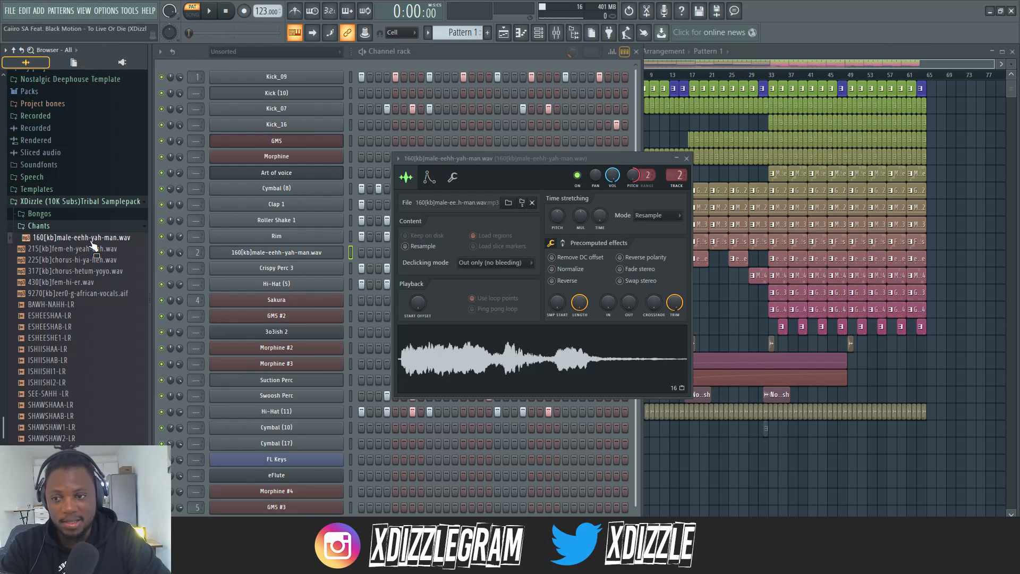
{"action": "left_click", "coordinate": [93, 246]}
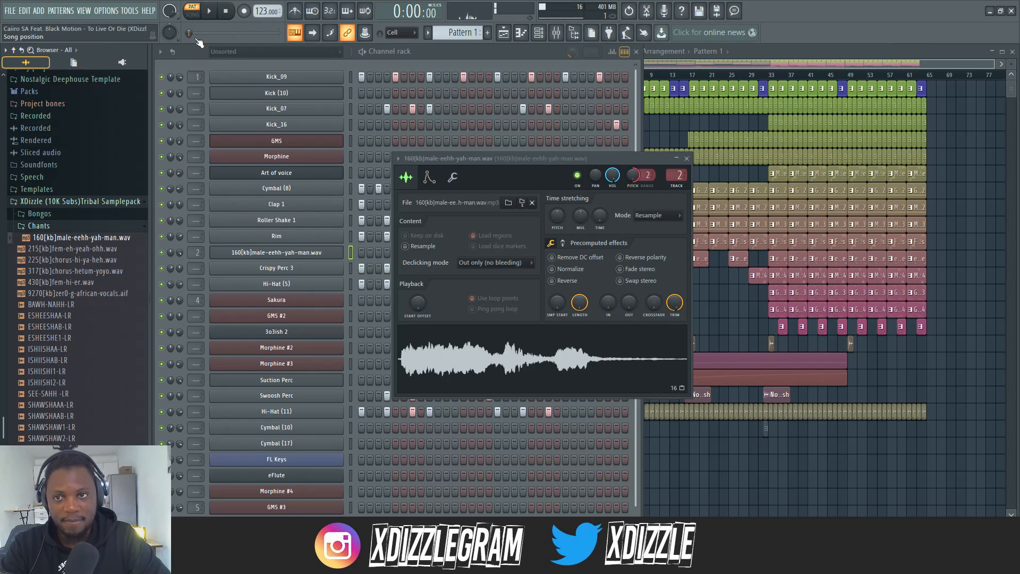
Compare the male chant channel's sample settings with its volume envelope settings
{"action": "left_click_drag", "start_coordinate": [592, 161], "coordinate": [521, 152]}
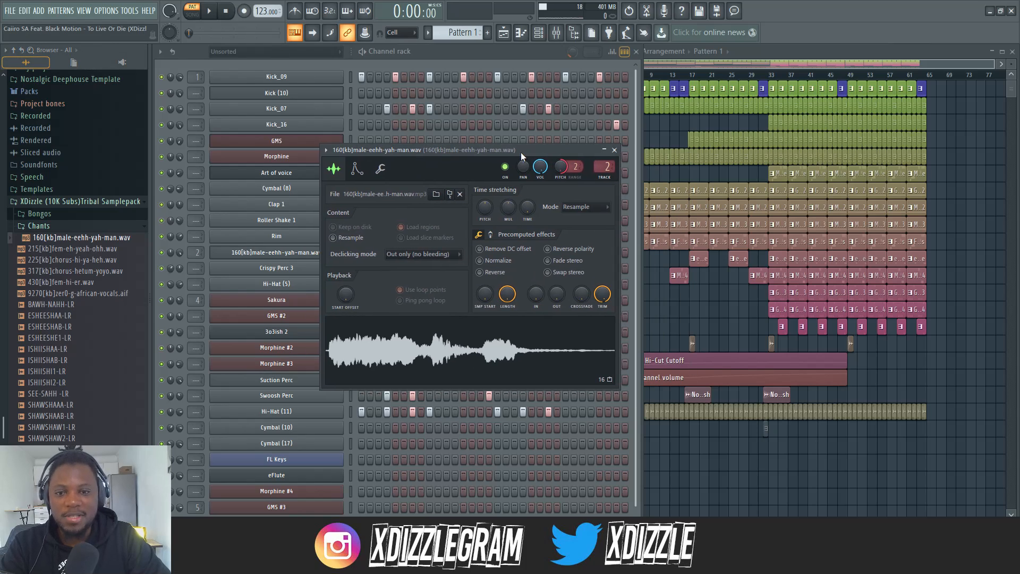
{"action": "left_click", "coordinate": [357, 168]}
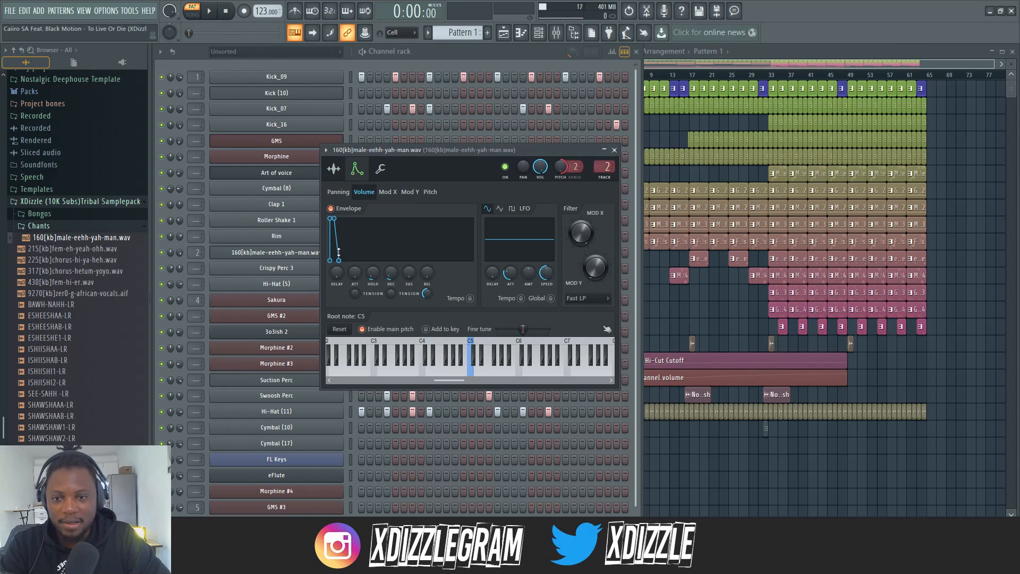
{"action": "left_click", "coordinate": [333, 169]}
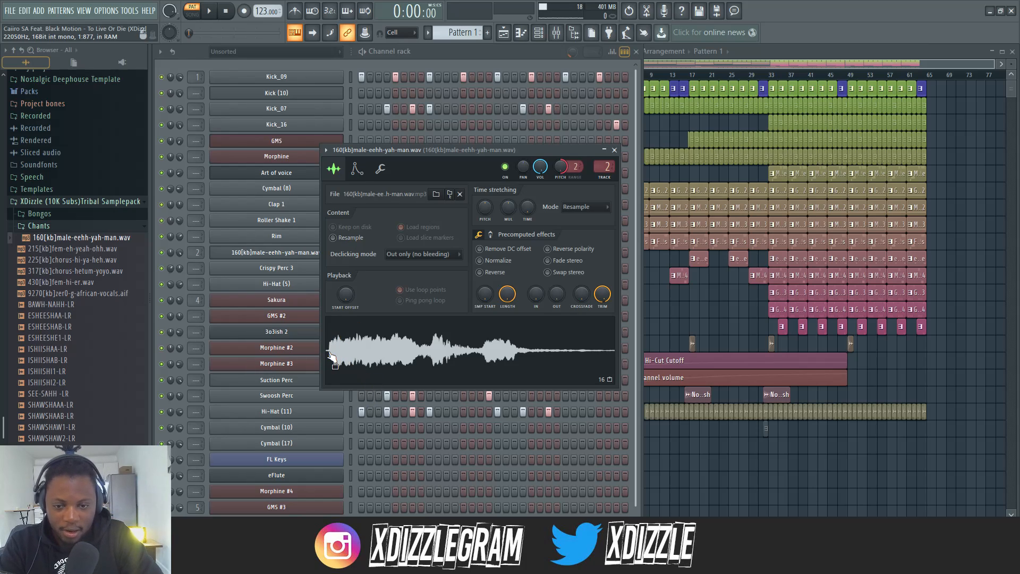
{"action": "left_click", "coordinate": [361, 173]}
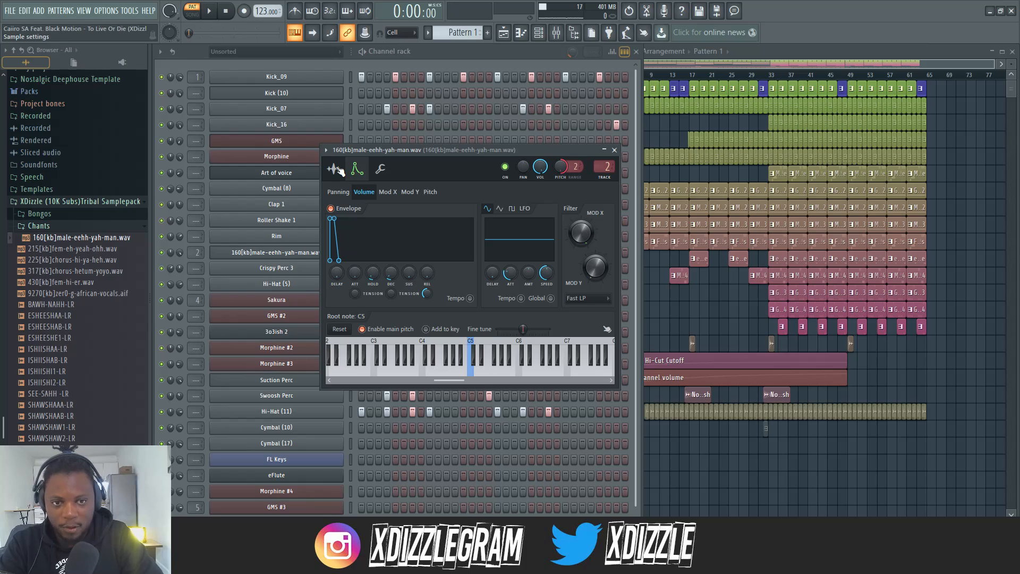
{"action": "left_click", "coordinate": [338, 168]}
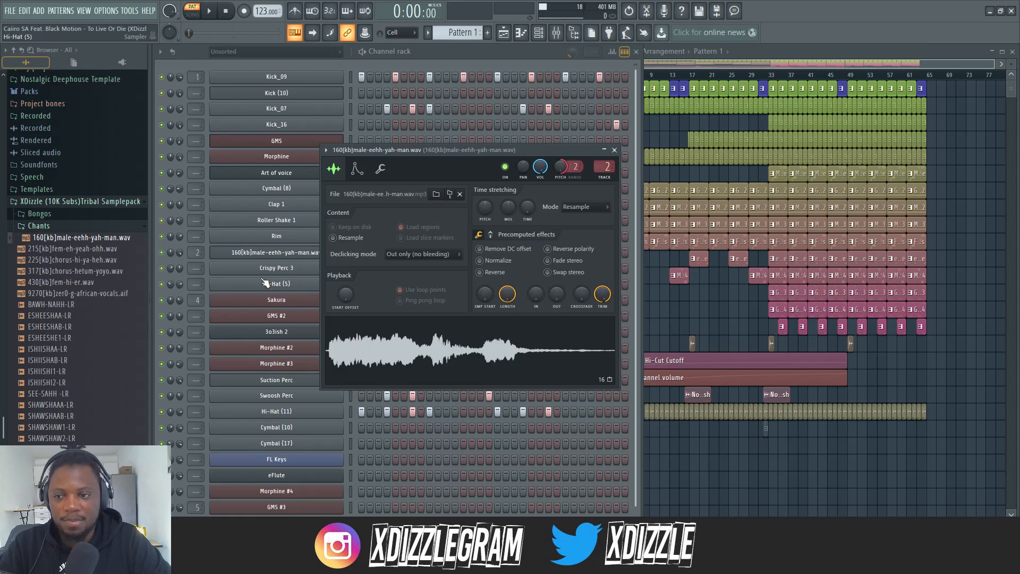
{"action": "left_click", "coordinate": [360, 171]}
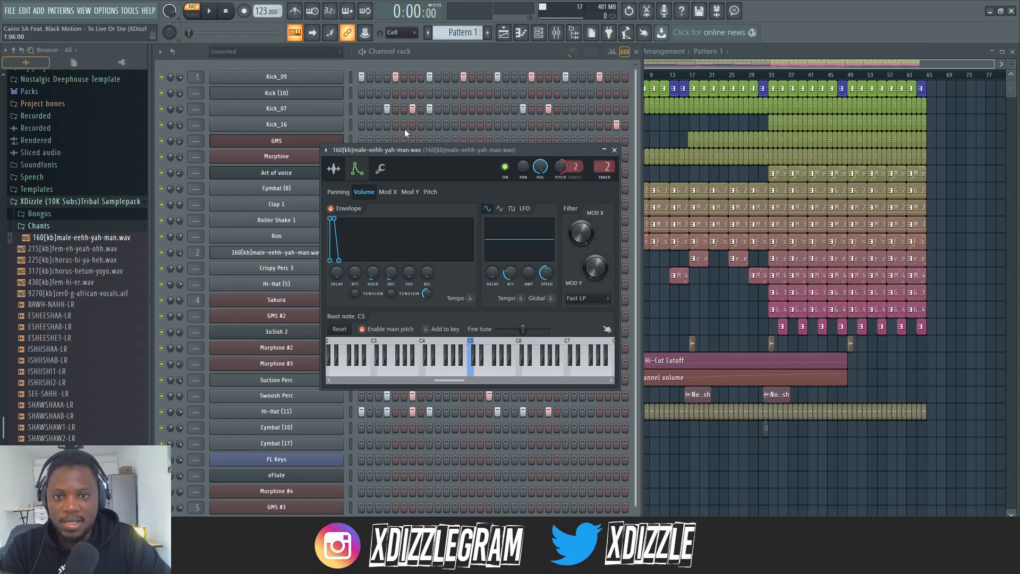
Lengthen the hold time of the male chant's volume envelope and audition the sample at several pitches
{"action": "left_click_drag", "start_coordinate": [433, 149], "coordinate": [450, 237]}
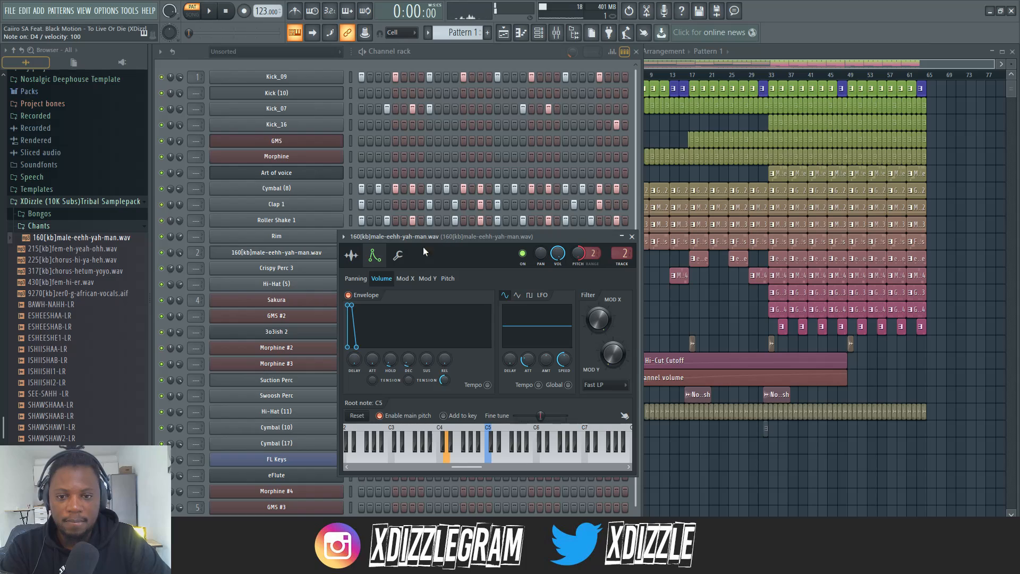
{"action": "left_click_drag", "start_coordinate": [391, 359], "coordinate": [391, 342]}
{"action": "key", "text": "e"}
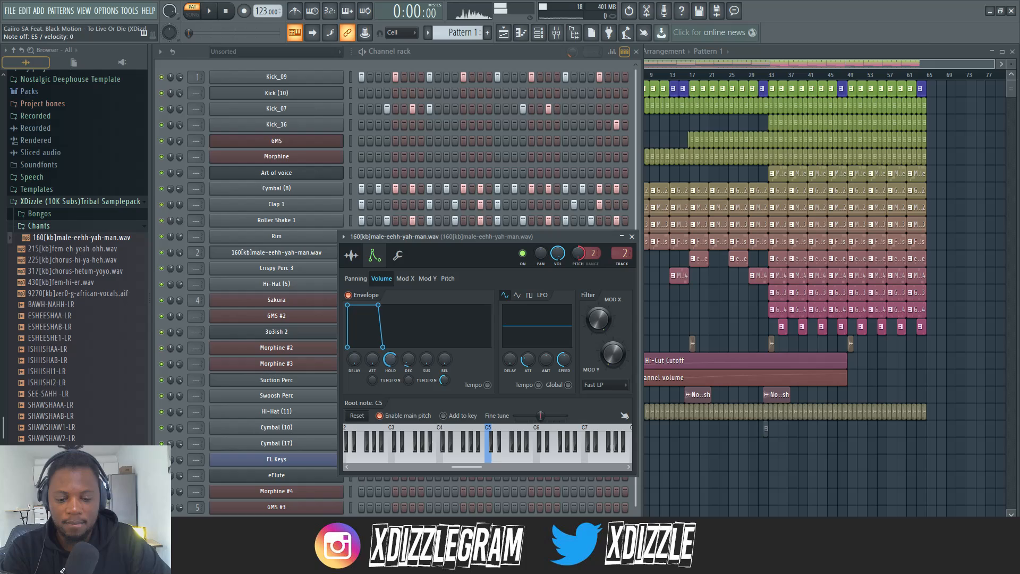
{"action": "key", "text": "w"}
{"action": "key", "text": "w"}
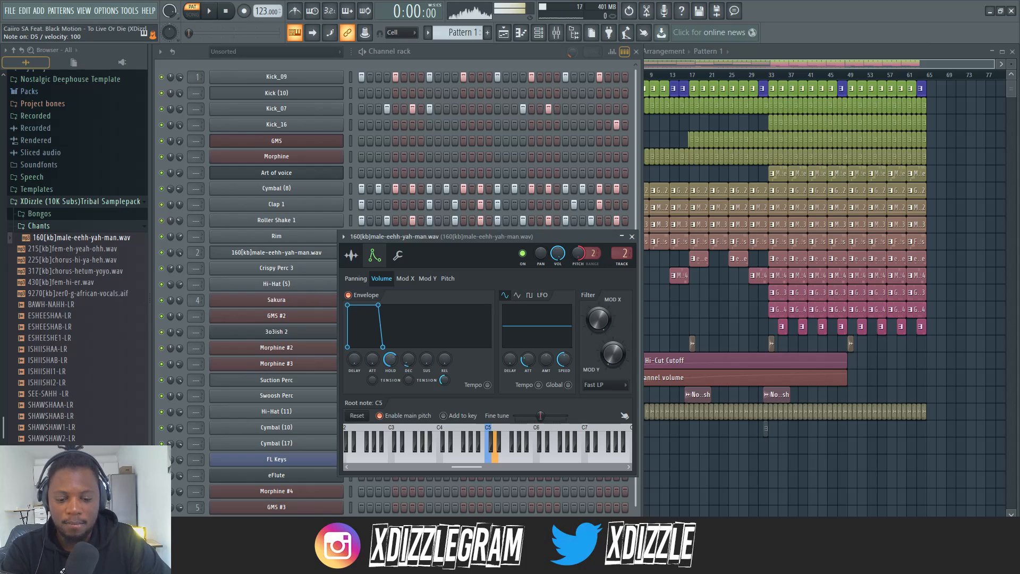
{"action": "key", "text": "w"}
{"action": "key", "text": "t"}
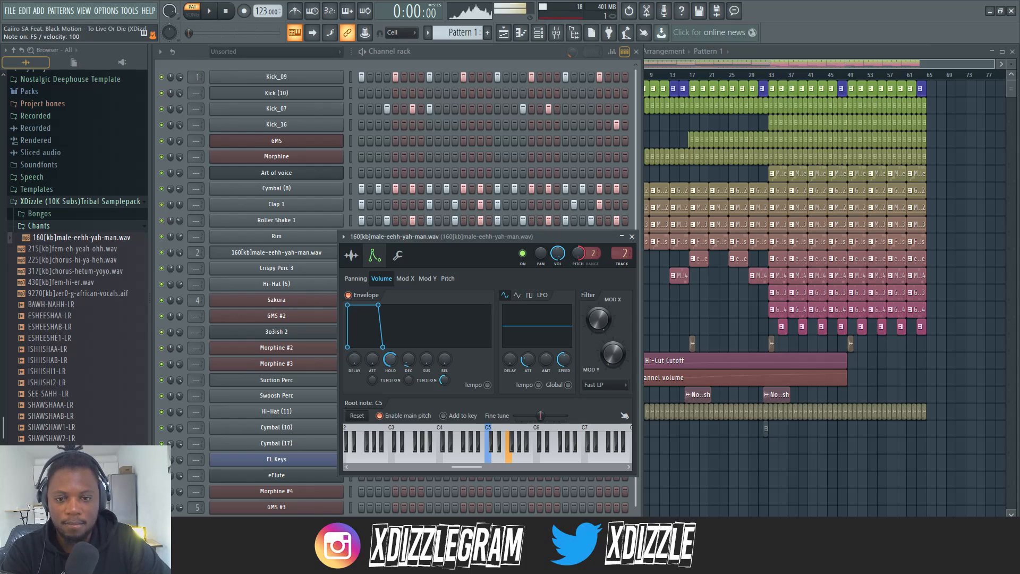
{"action": "key", "text": "t"}
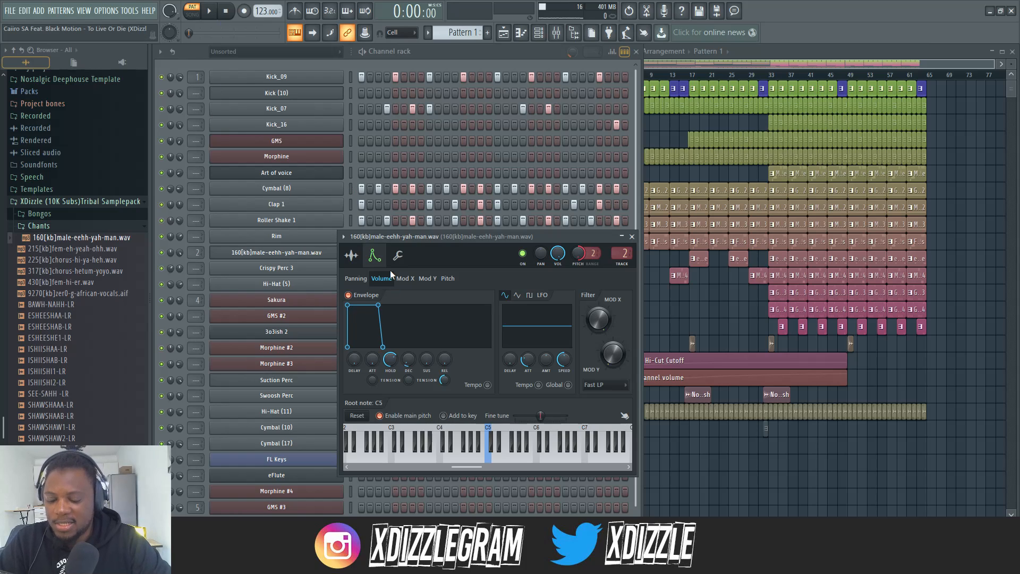
Undo the hold time tweaks on the male chant's volume envelope and return the browser to the sample folders
{"action": "key", "text": "ctrl+alt+z"}
{"action": "key", "text": "ctrl+alt+z"}
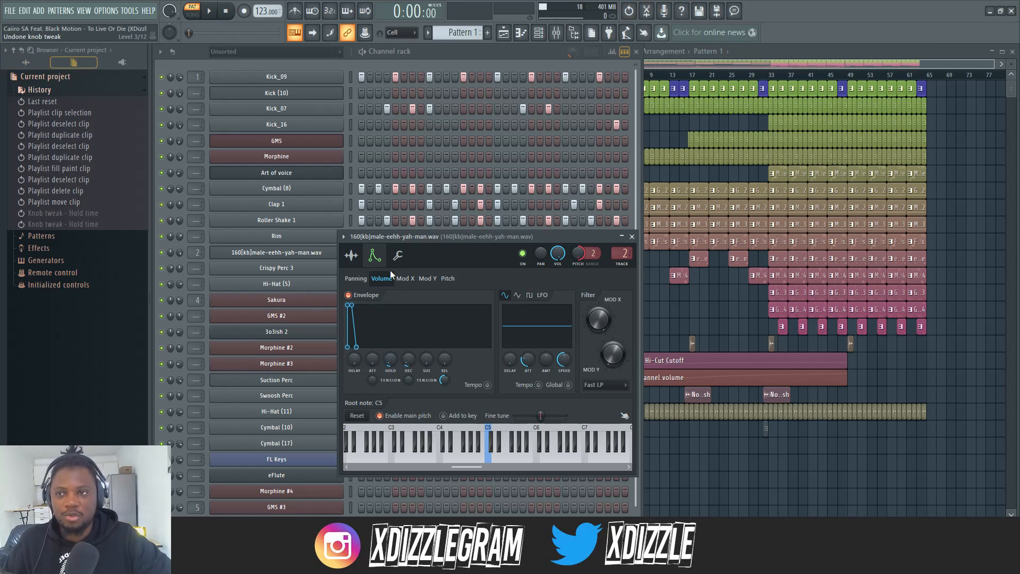
{"action": "left_click", "coordinate": [25, 63]}
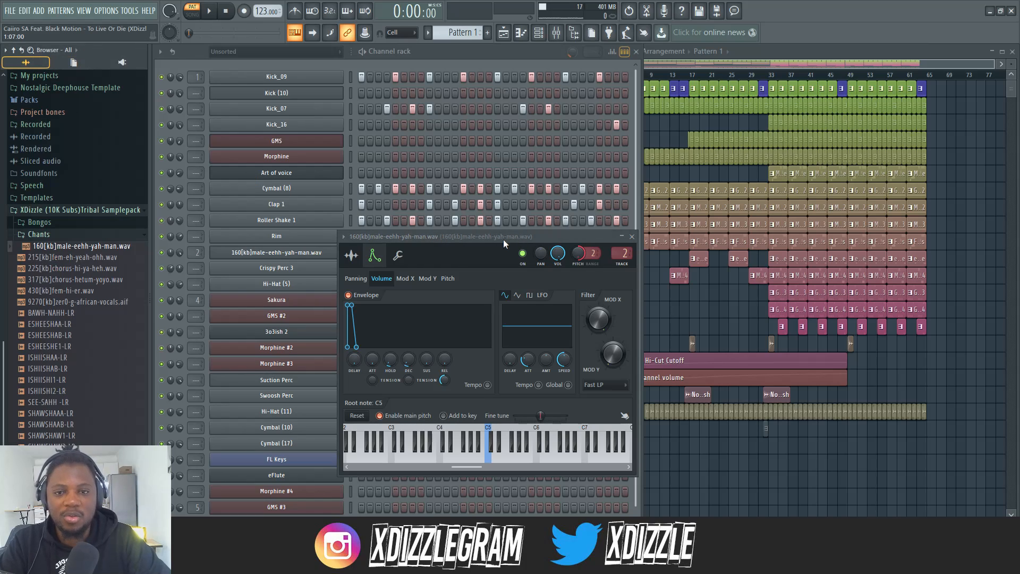
{"action": "left_click_drag", "start_coordinate": [484, 237], "coordinate": [474, 222]}
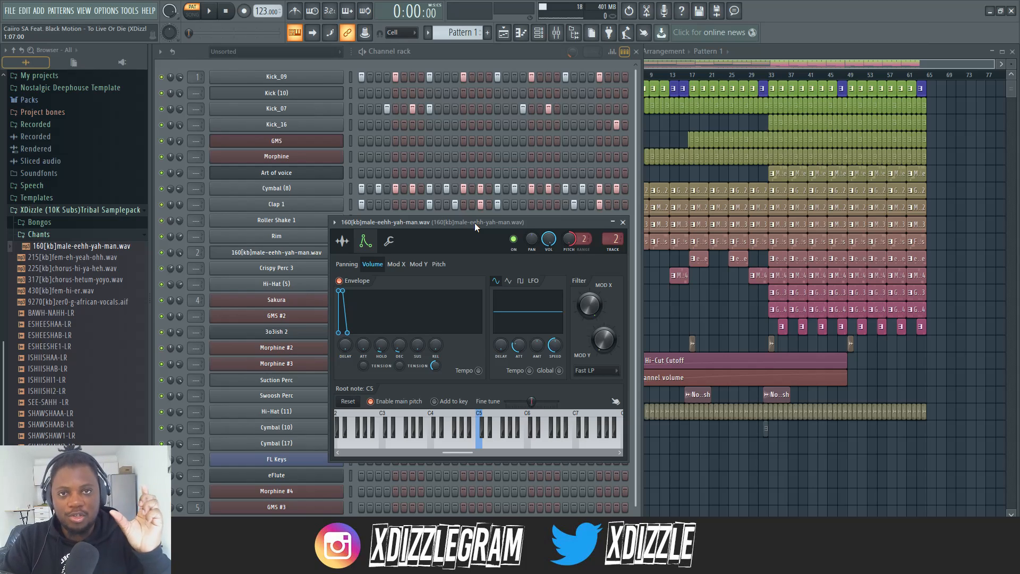
Close the male chant's settings and examine the sample settings of the Kick_09 and Cymbal (8) channels
{"action": "left_click", "coordinate": [474, 50]}
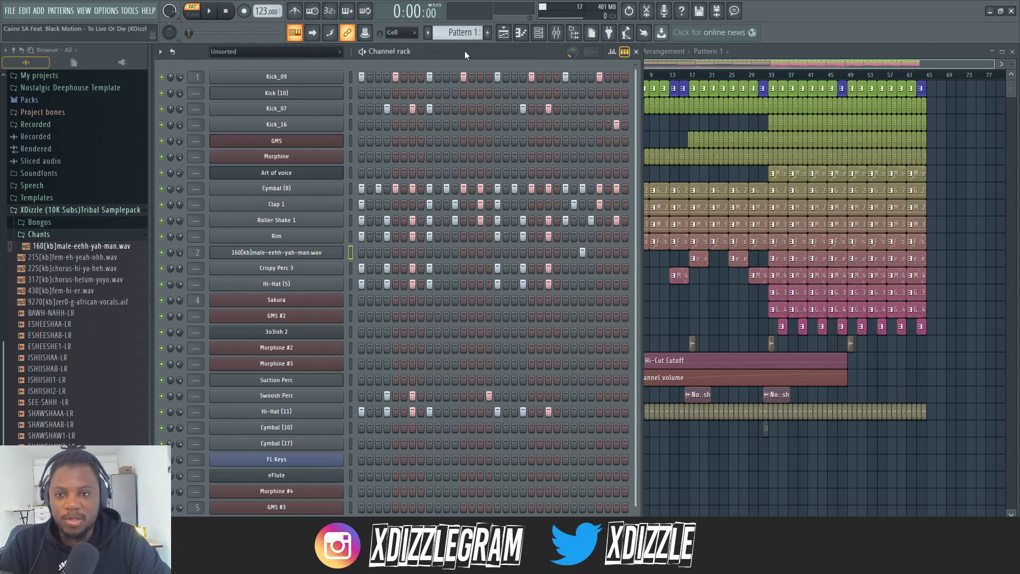
{"action": "left_click", "coordinate": [296, 78]}
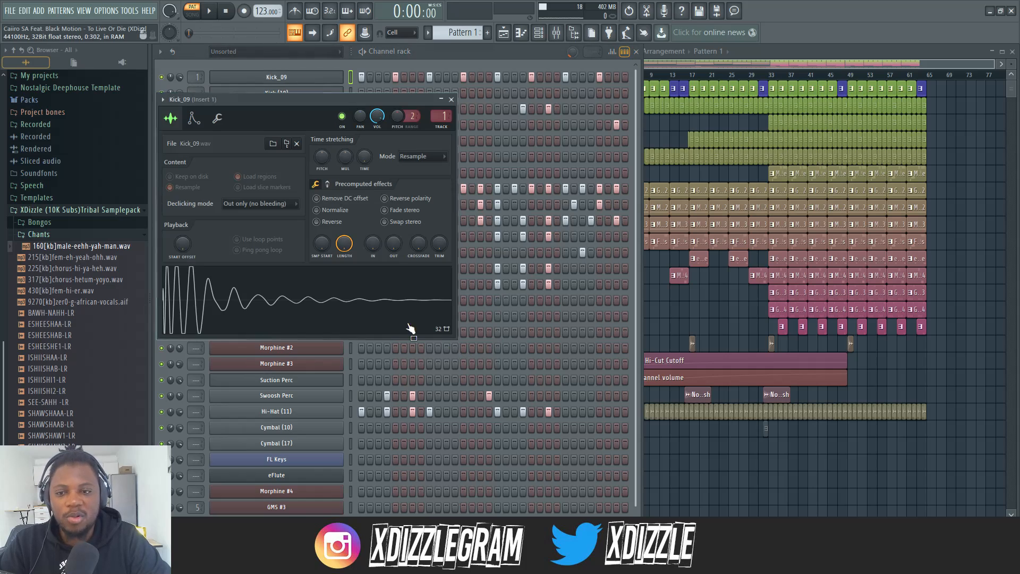
{"action": "left_click", "coordinate": [346, 156]}
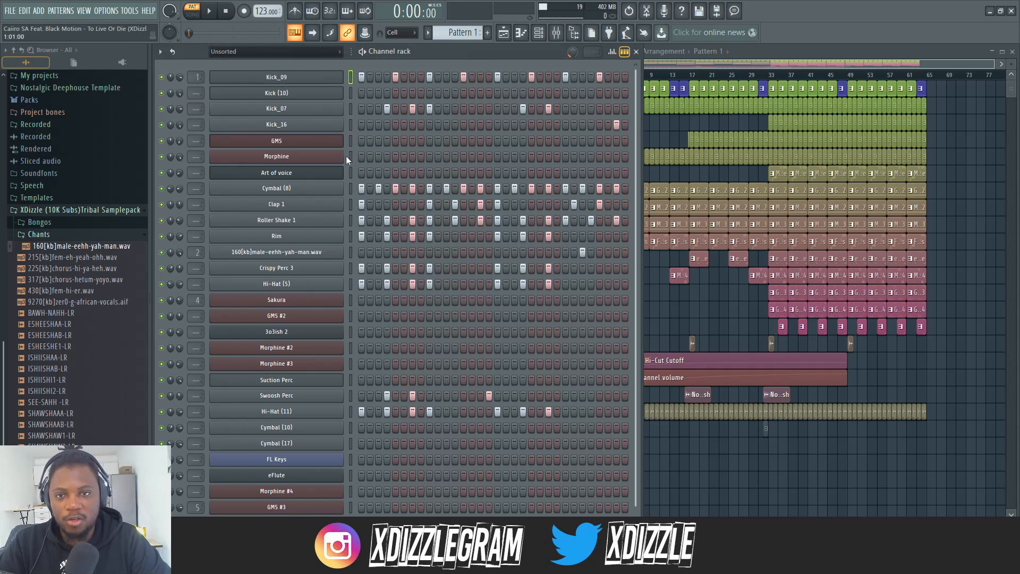
{"action": "left_click", "coordinate": [287, 189]}
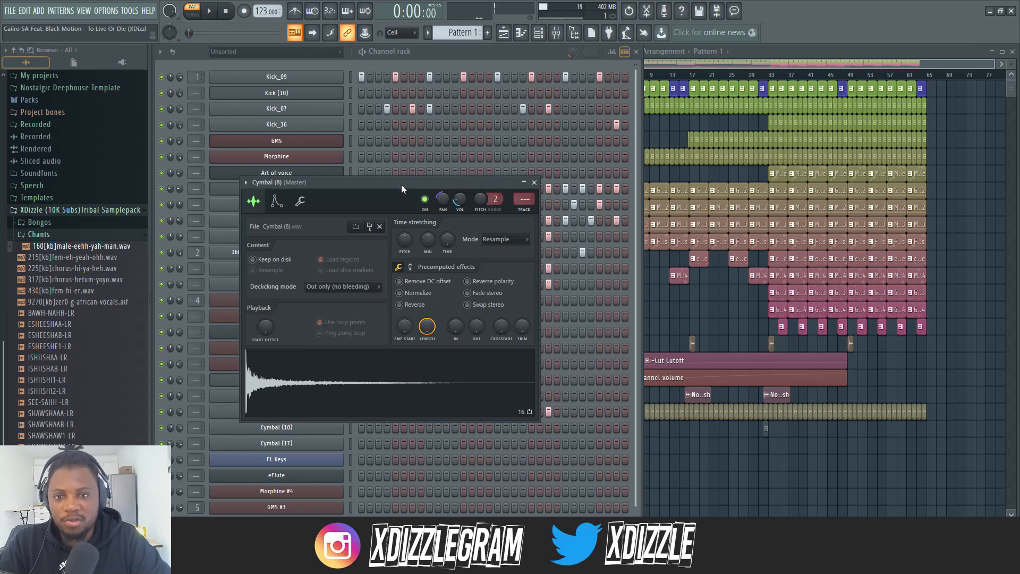
Examine the sample settings of the Clap 1 and Roller Shake 1 channels, leaving the channel rack unobstructed
{"action": "left_click_drag", "start_coordinate": [400, 184], "coordinate": [729, 313]}
{"action": "left_click", "coordinate": [300, 206]}
{"action": "left_click", "coordinate": [435, 414]}
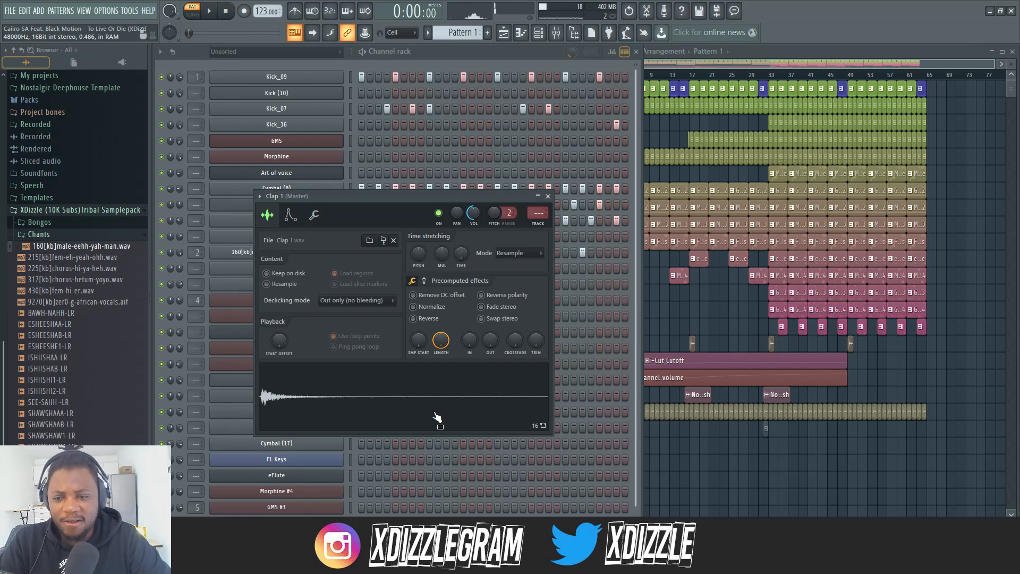
{"action": "left_click_drag", "start_coordinate": [358, 197], "coordinate": [541, 205]}
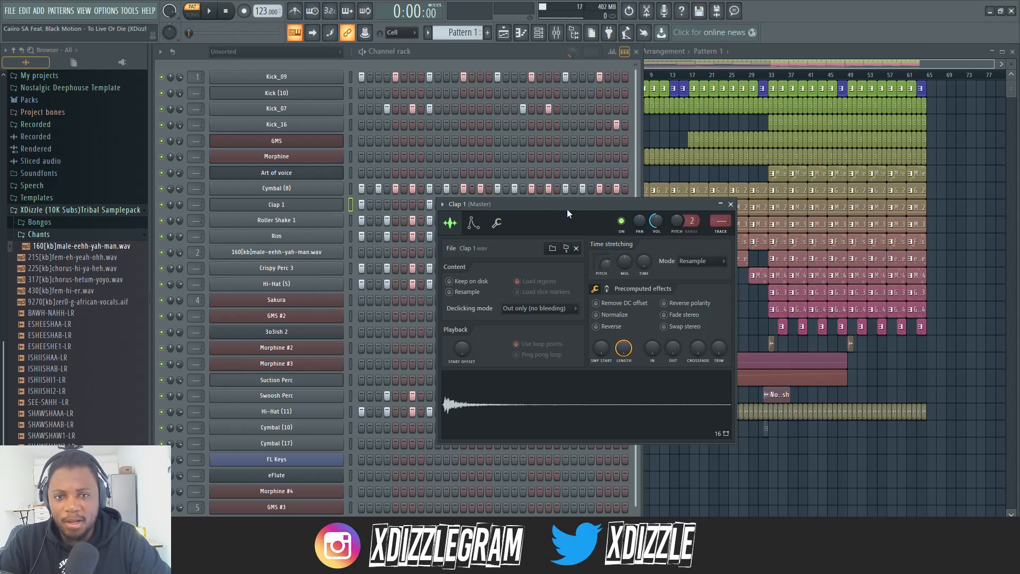
{"action": "left_click_drag", "start_coordinate": [567, 213], "coordinate": [723, 329]}
{"action": "left_click", "coordinate": [277, 220]}
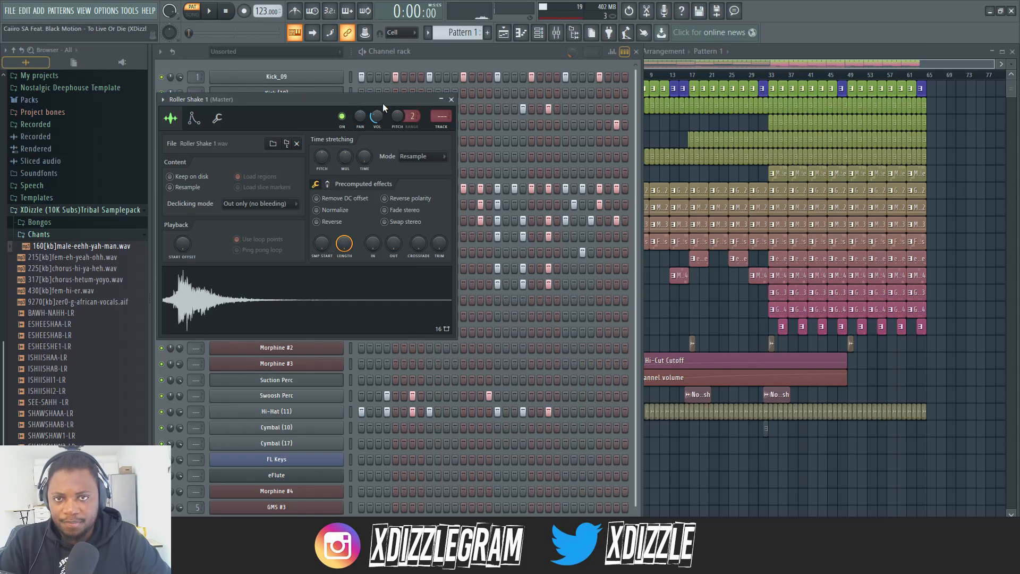
{"action": "left_click", "coordinate": [451, 100]}
Play Pattern 1 briefly to hear the full drum pattern while looking over its channels
{"action": "key", "text": "space"}
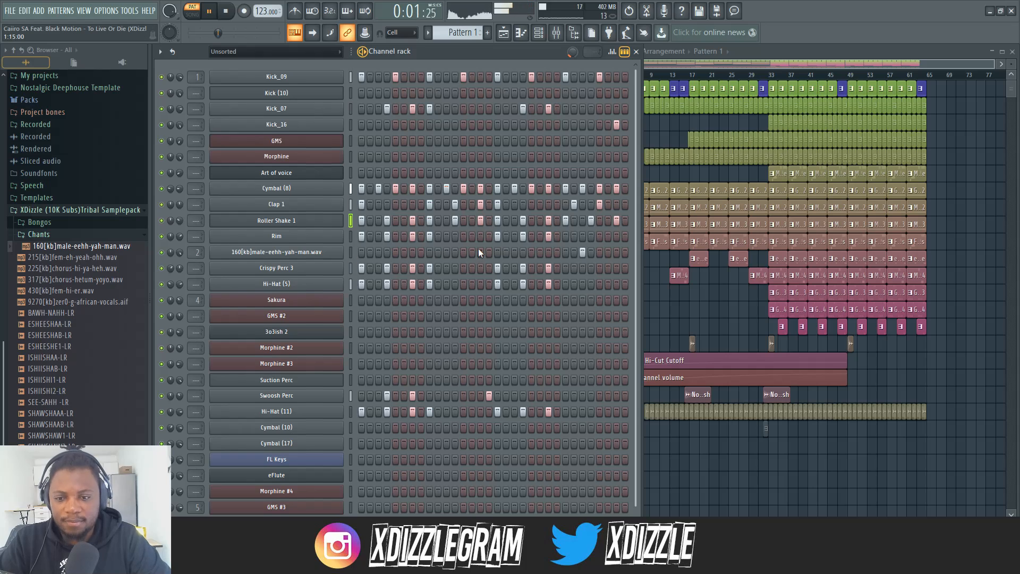
{"action": "scroll", "coordinate": [478, 248], "scroll_direction": "down", "scroll_amount": 1}
{"action": "scroll", "coordinate": [478, 248], "scroll_direction": "up", "scroll_amount": 1}
{"action": "key", "text": "space"}
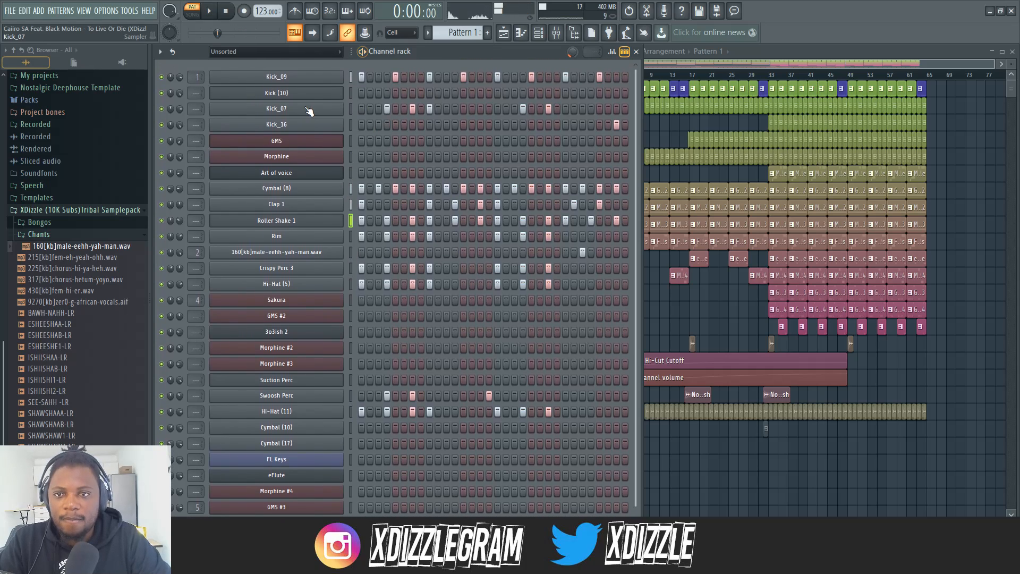
Inspect the Kick_07 channel's sample settings and return to the channel rack
{"action": "left_click", "coordinate": [308, 90]}
{"action": "left_click_drag", "start_coordinate": [382, 154], "coordinate": [538, 144]}
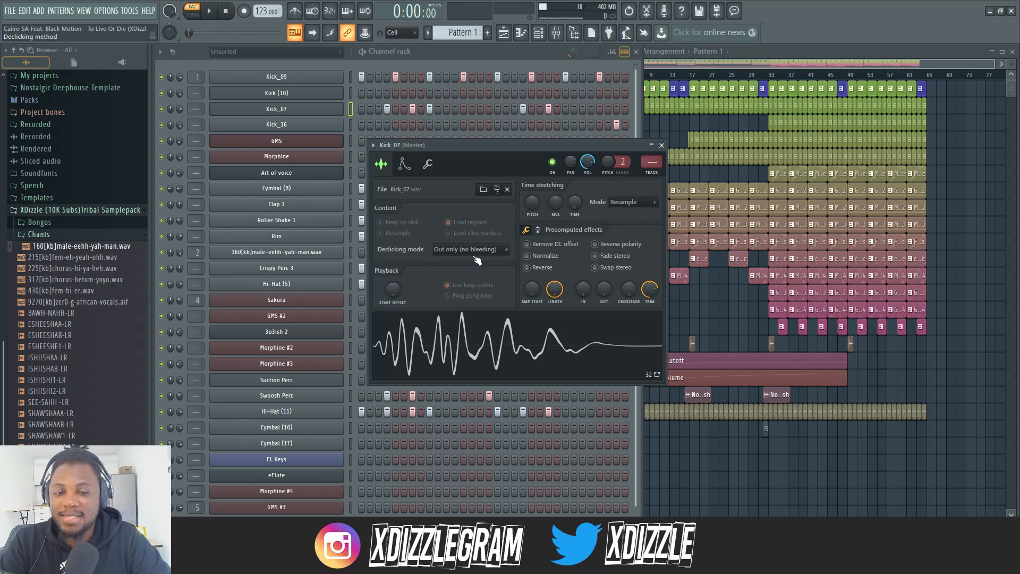
{"action": "left_click", "coordinate": [490, 49]}
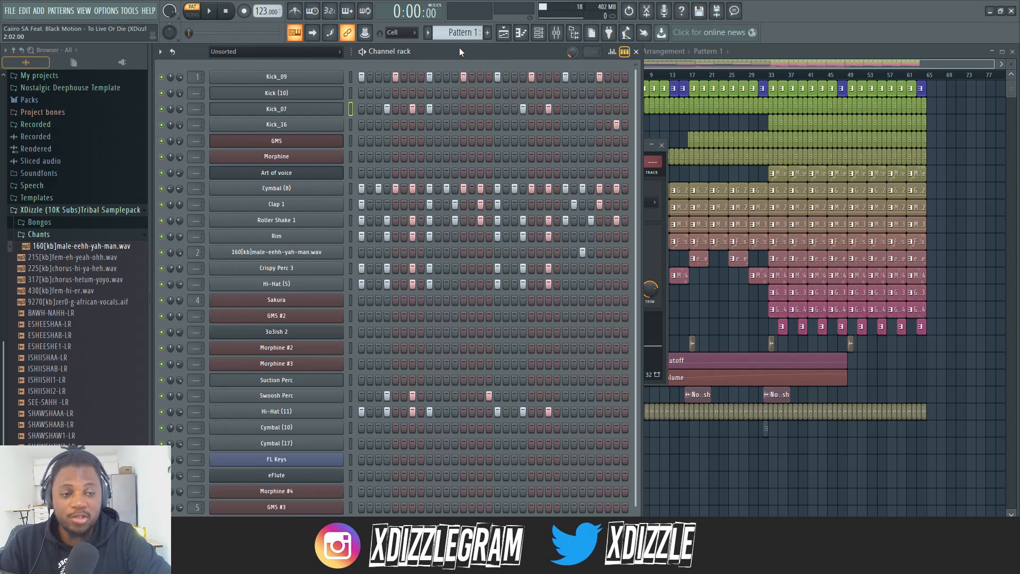
Open the GMS pattern from its clip on Track 2 and play its notes
{"action": "left_click", "coordinate": [741, 62]}
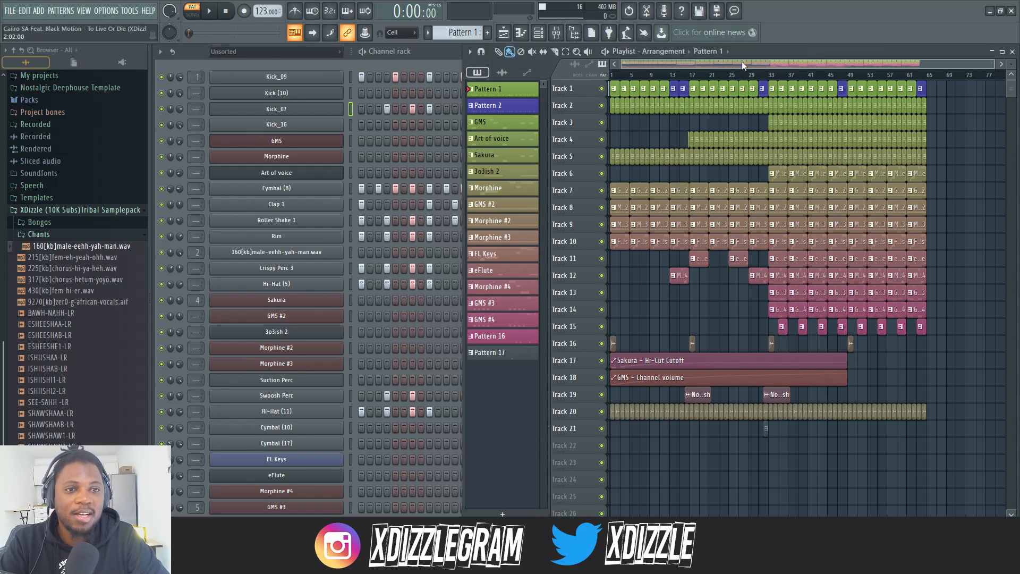
{"action": "double_click", "coordinate": [633, 110]}
{"action": "left_click", "coordinate": [427, 50]}
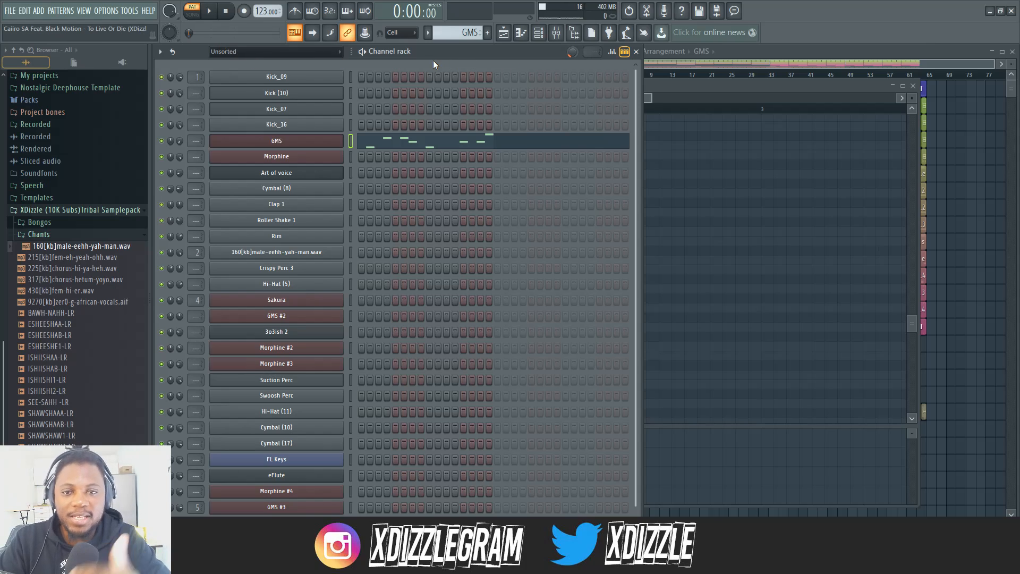
{"action": "key", "text": "space"}
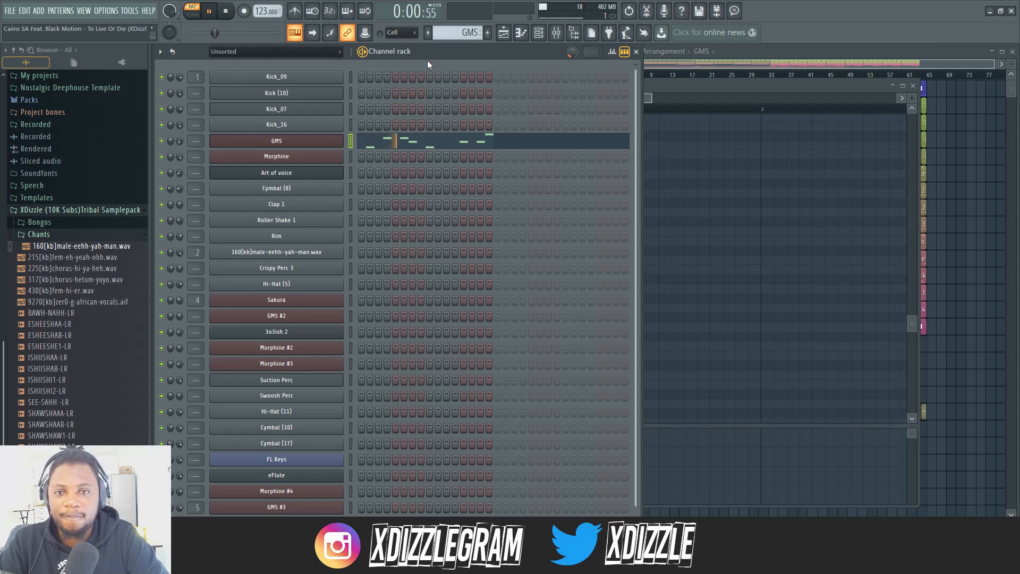
Select the arrangement from bar 33 to its end and raise the GMS channel's volume to 63%
{"action": "left_click", "coordinate": [779, 55]}
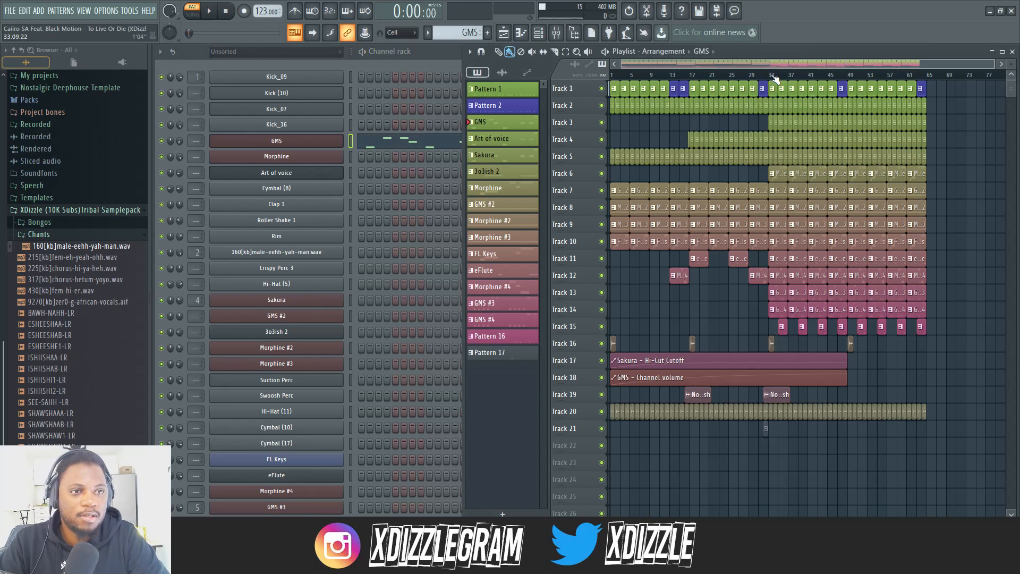
{"action": "left_click_drag", "start_coordinate": [775, 78], "coordinate": [932, 78]}
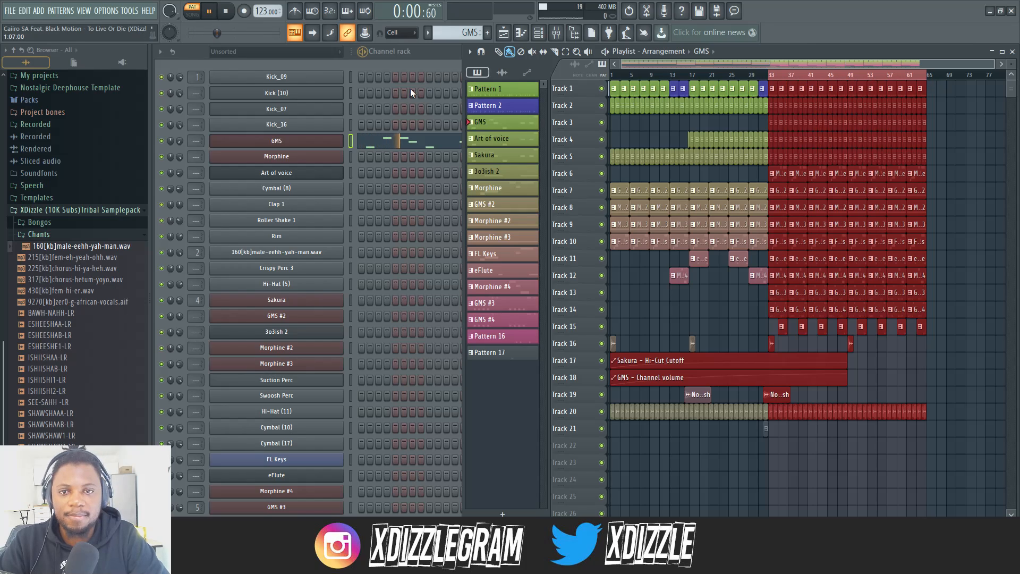
{"action": "left_click", "coordinate": [187, 147]}
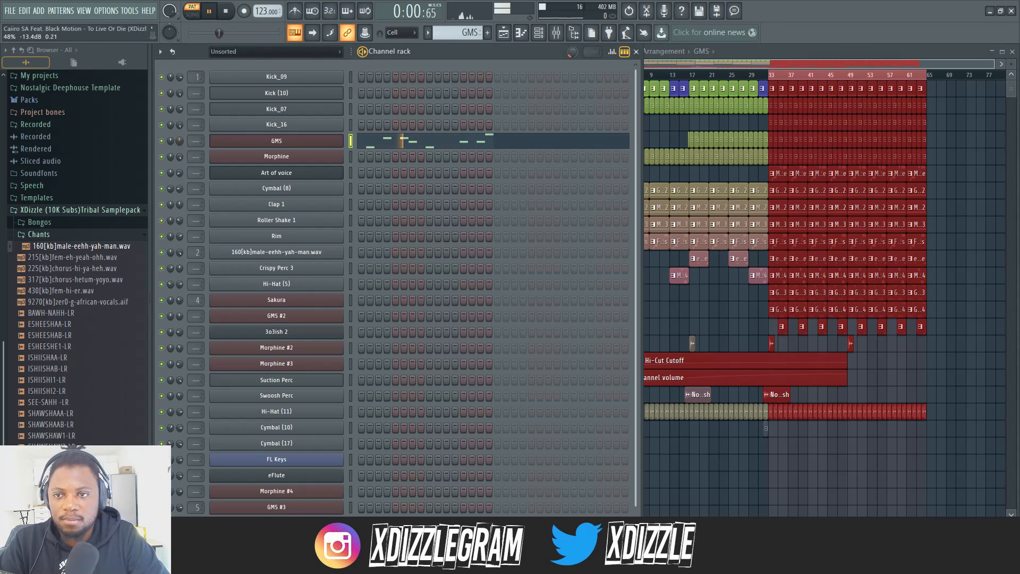
{"action": "left_click_drag", "start_coordinate": [180, 141], "coordinate": [179, 139]}
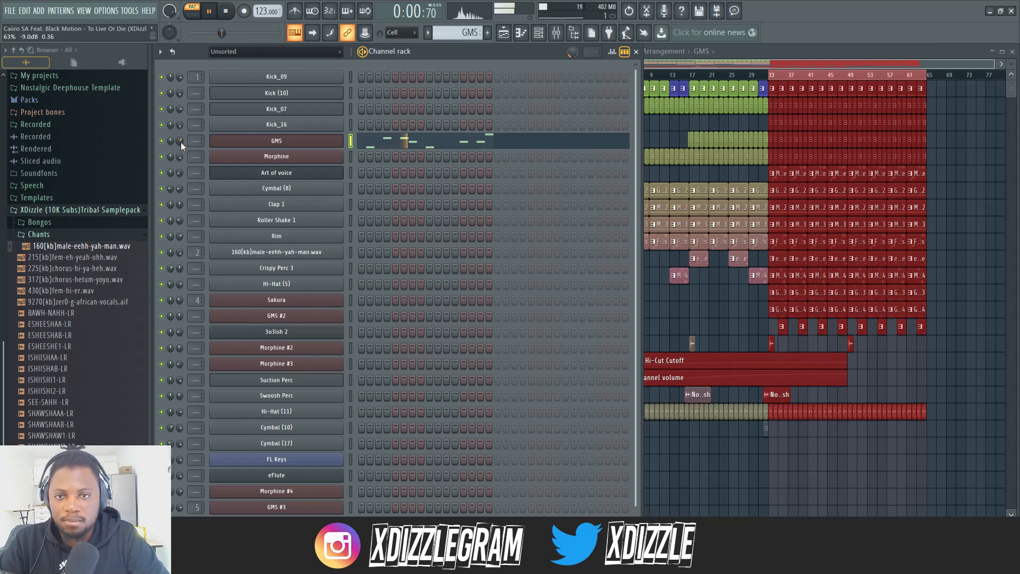
Examine the GMS channel's synth settings and program while its pattern plays
{"action": "left_click", "coordinate": [276, 141]}
{"action": "left_click_drag", "start_coordinate": [476, 139], "coordinate": [496, 113]}
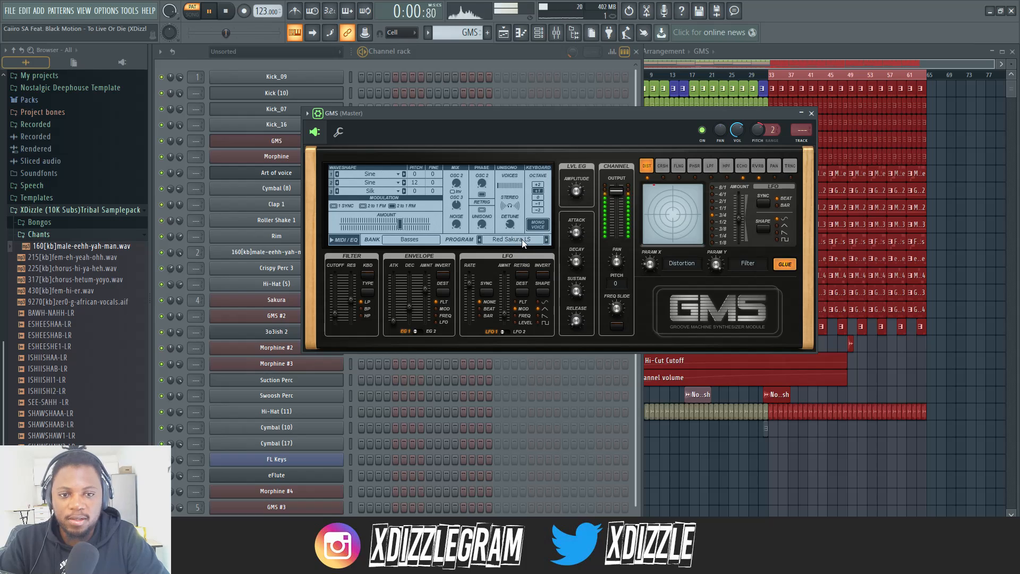
{"action": "left_click_drag", "start_coordinate": [433, 114], "coordinate": [525, 222]}
{"action": "left_click", "coordinate": [473, 64]}
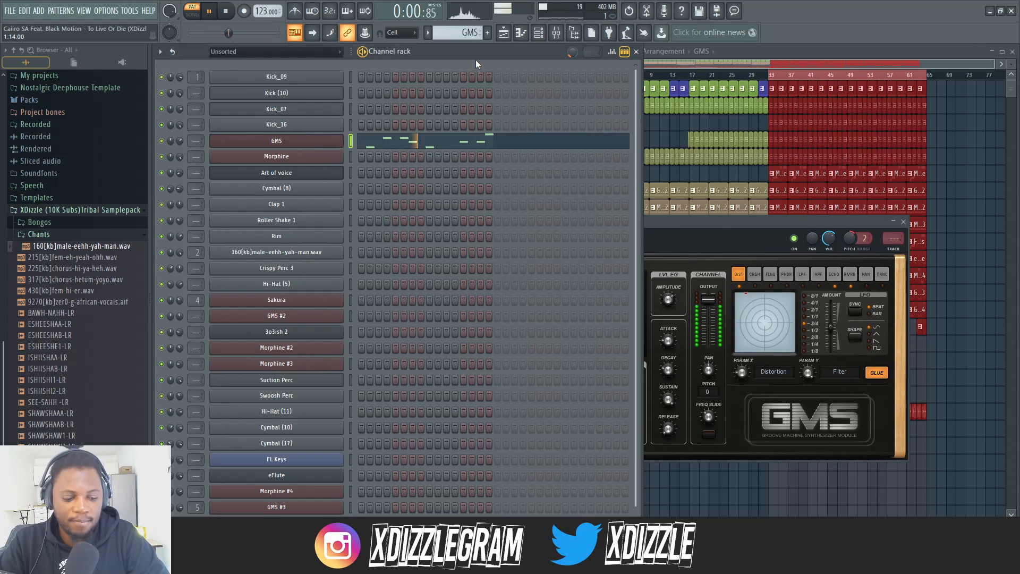
Stop playback and open the Sakura pattern from its Track 4 clip near bar 20
{"action": "key", "text": "F5"}
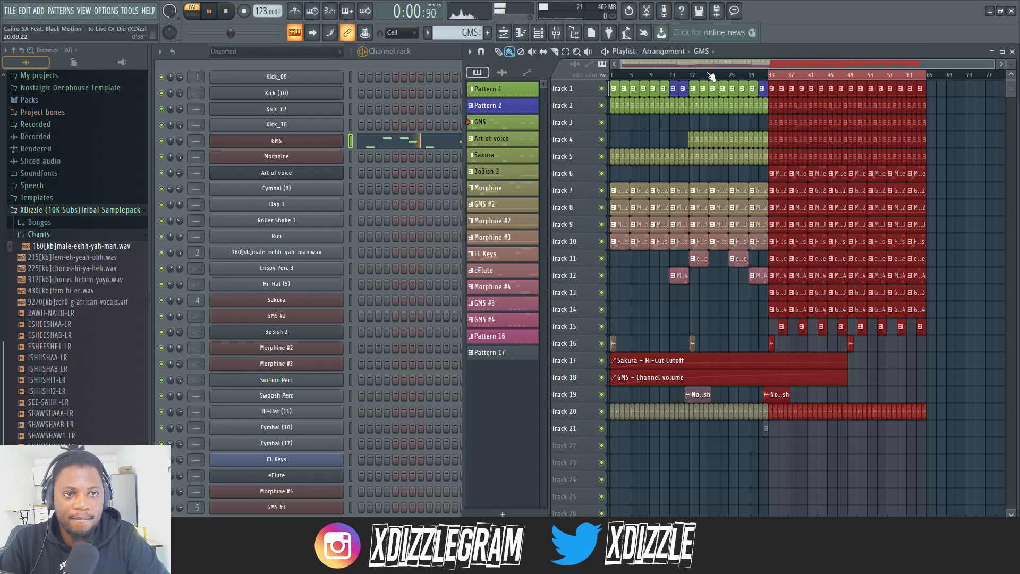
{"action": "scroll", "coordinate": [711, 75], "scroll_direction": "up", "scroll_amount": 7}
{"action": "key", "text": "space"}
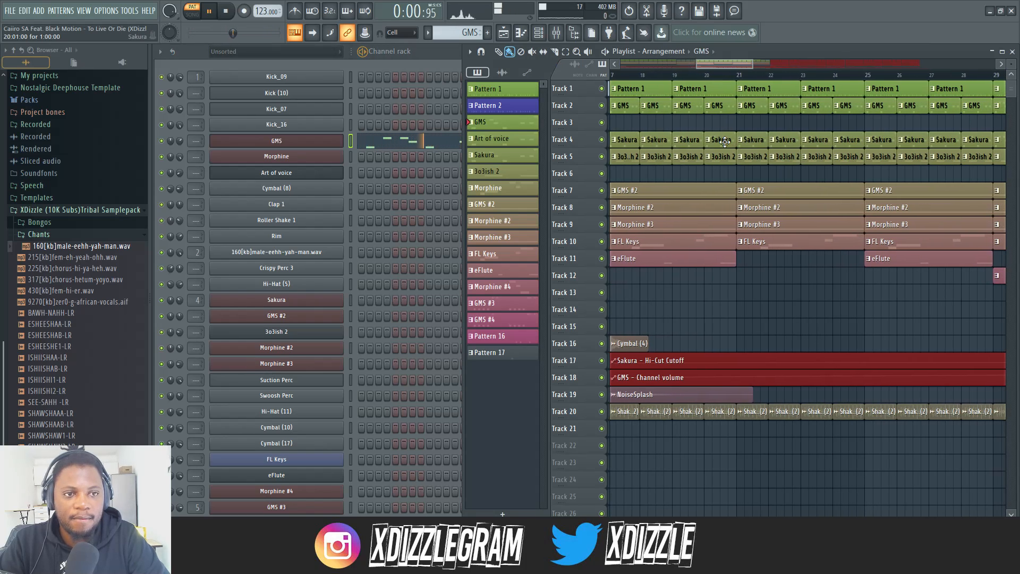
{"action": "double_click", "coordinate": [726, 142]}
{"action": "left_click", "coordinate": [471, 61]}
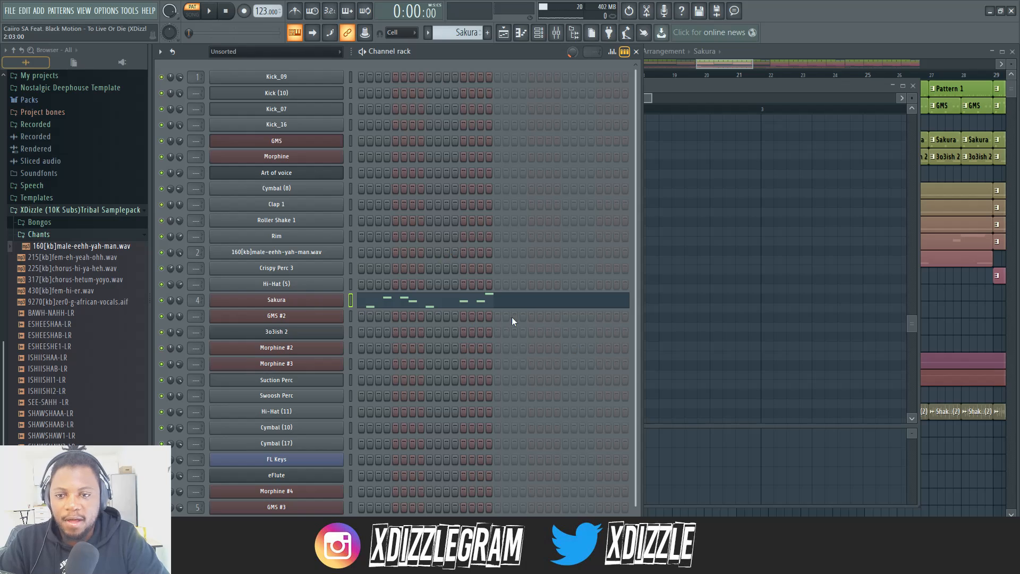
Examine the Sakura channel's synth preset and play its pattern
{"action": "left_click", "coordinate": [290, 301]}
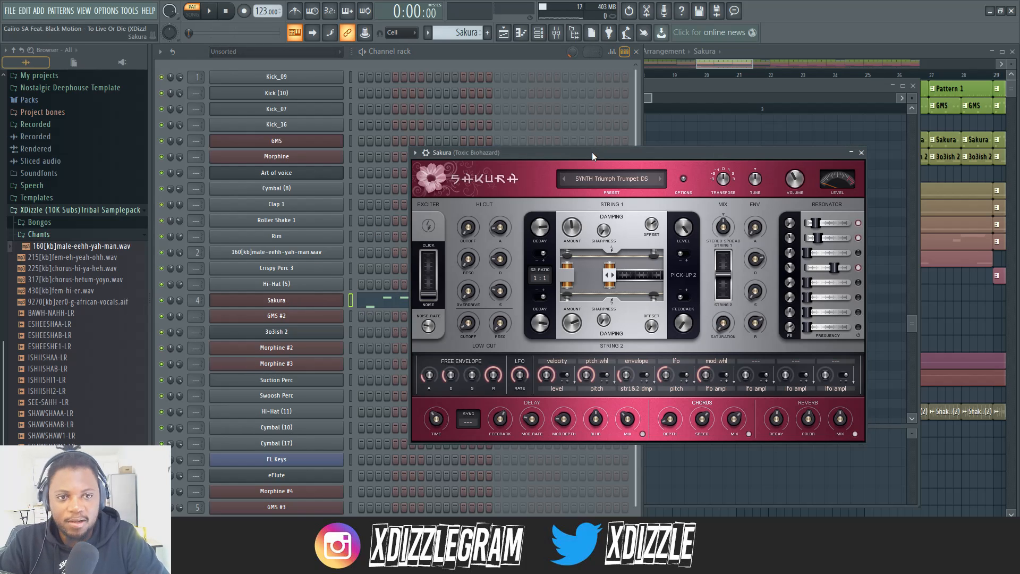
{"action": "left_click_drag", "start_coordinate": [591, 160], "coordinate": [633, 120]}
{"action": "key", "text": "space"}
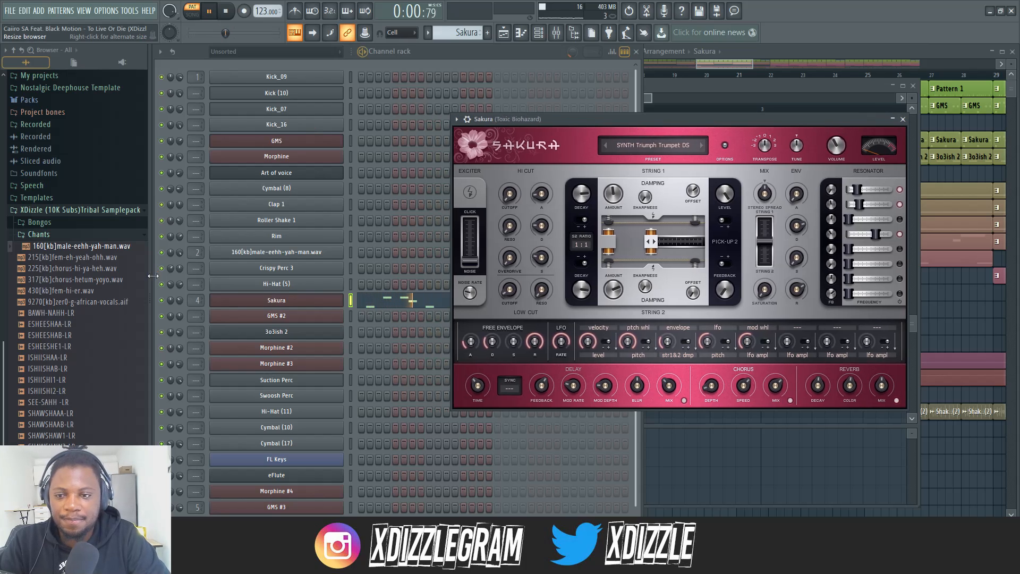
{"action": "left_click", "coordinate": [187, 311]}
Play the arrangement in song mode from around bar 21 and solo the Sakura track, Track 4
{"action": "left_click", "coordinate": [800, 53]}
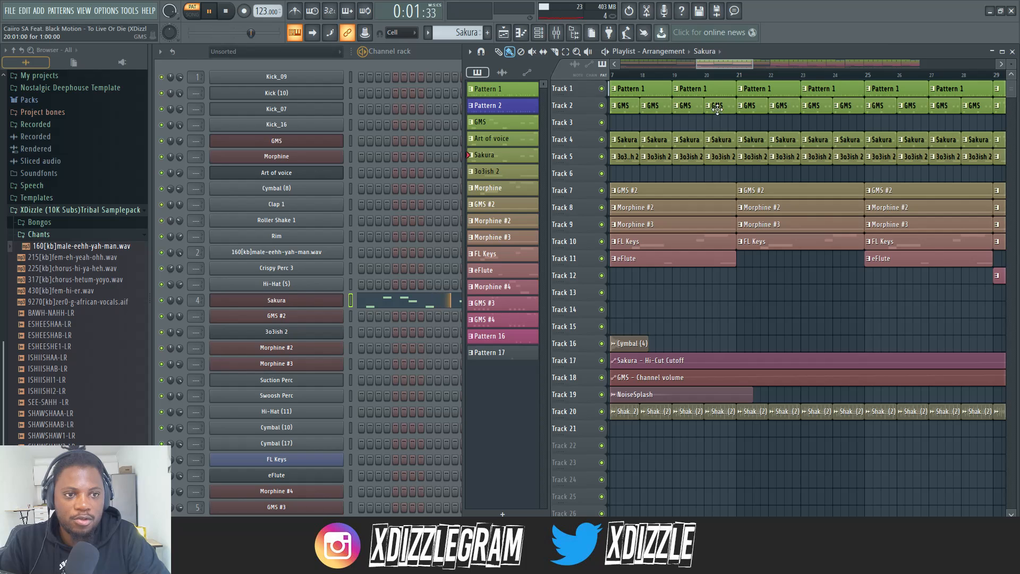
{"action": "left_click", "coordinate": [748, 75]}
{"action": "scroll", "coordinate": [748, 75], "scroll_direction": "down", "scroll_amount": 3}
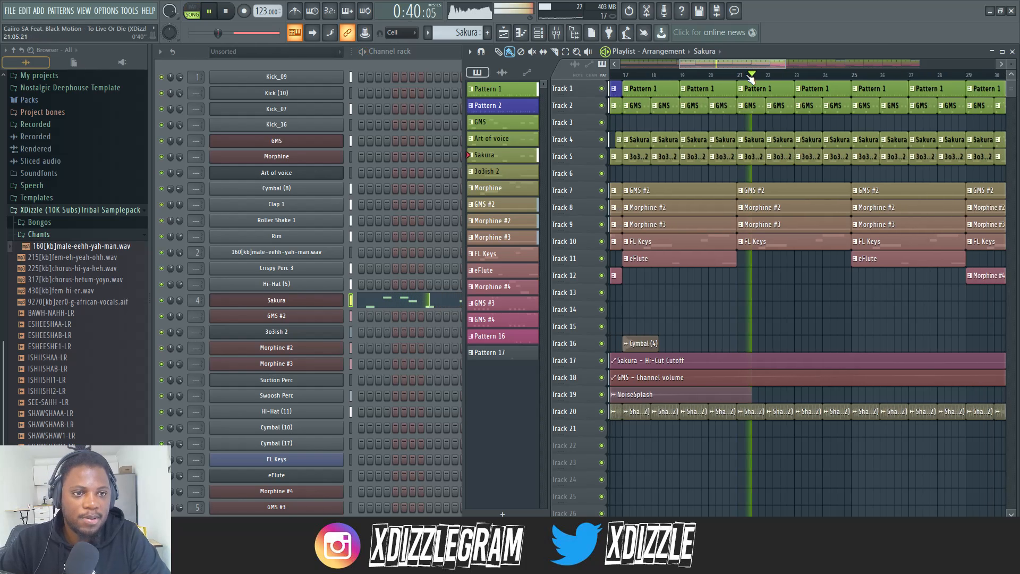
{"action": "right_click", "coordinate": [602, 140]}
{"action": "scroll", "coordinate": [775, 76], "scroll_direction": "down", "scroll_amount": 5}
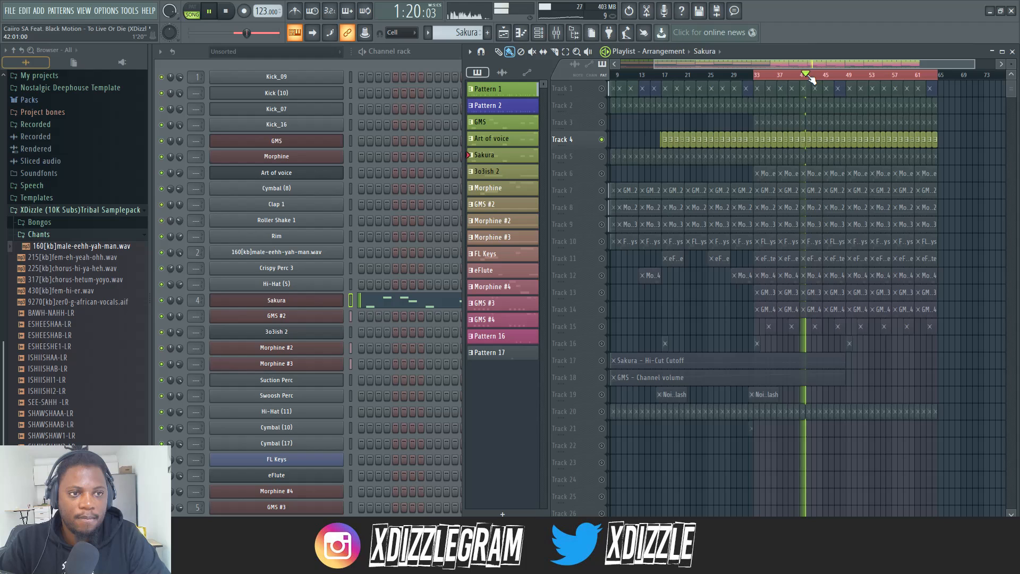
Audition the soloed Sakura track around bars 42 to 46 with the playlist tracks enlarged to show their notes
{"action": "scroll", "coordinate": [850, 75], "scroll_direction": "up", "scroll_amount": 4}
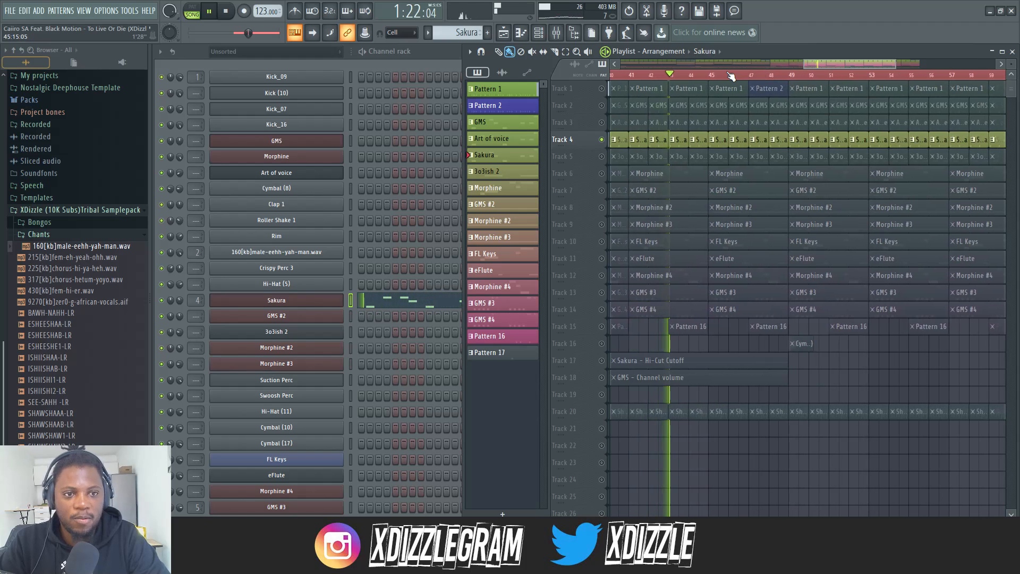
{"action": "scroll", "coordinate": [762, 76], "scroll_direction": "down", "scroll_amount": 1}
{"action": "scroll", "coordinate": [807, 76], "scroll_direction": "up", "scroll_amount": 2}
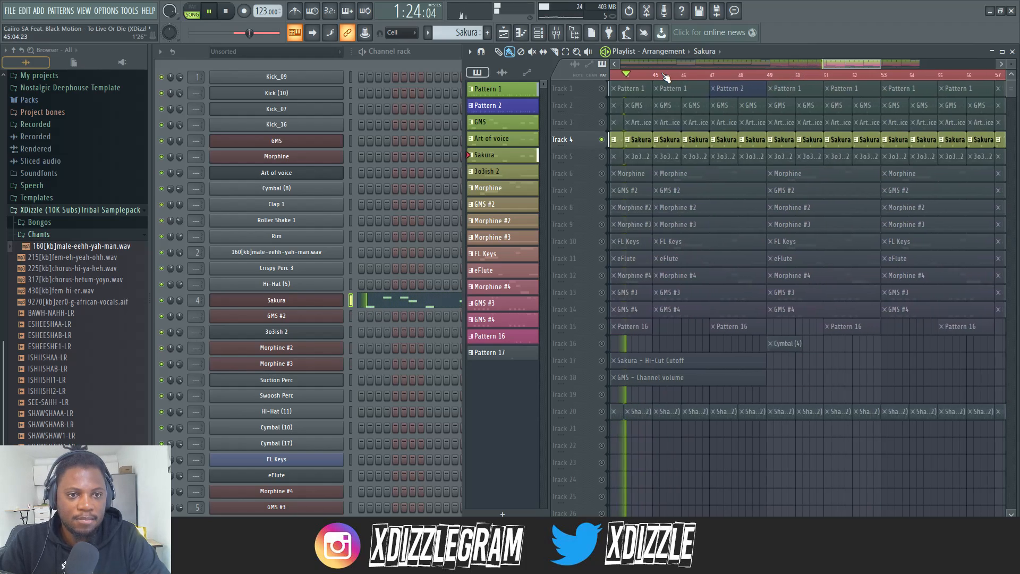
{"action": "left_click_drag", "start_coordinate": [1011, 64], "coordinate": [1010, 68]}
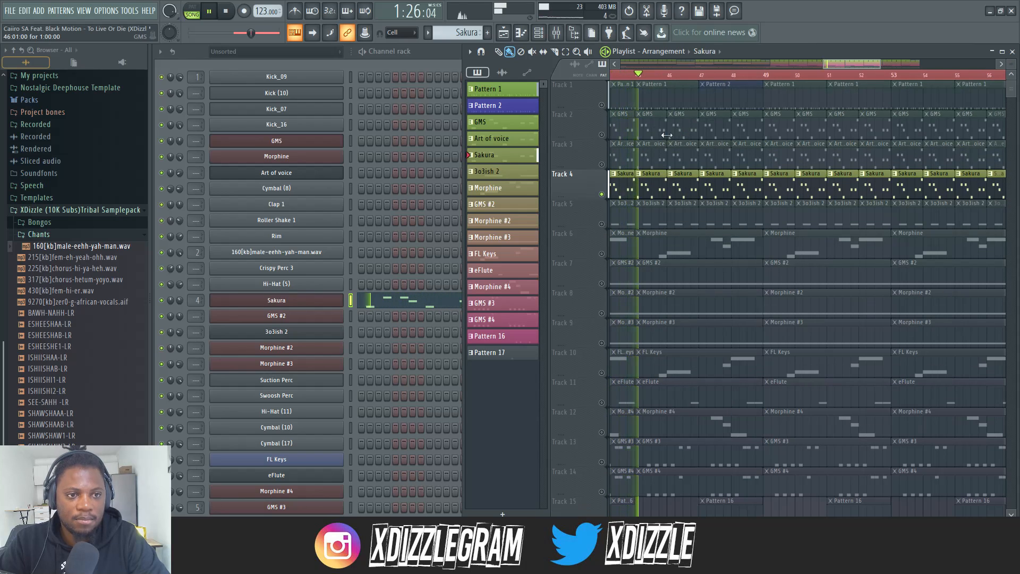
Stop playback, solo the Art of voice track and examine its pattern and synth settings
{"action": "key", "text": "space"}
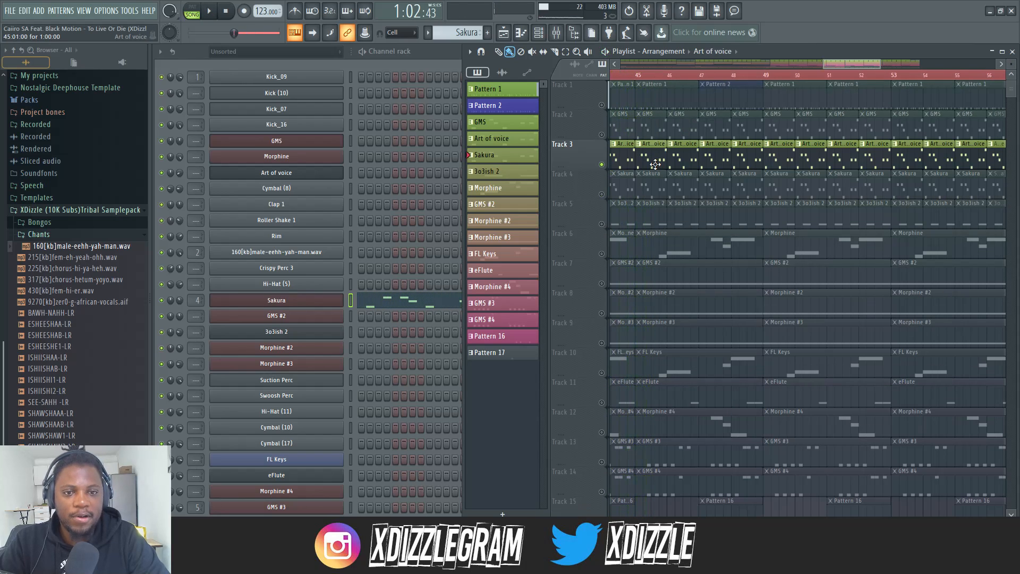
{"action": "double_click", "coordinate": [655, 165]}
{"action": "left_click", "coordinate": [363, 51]}
{"action": "left_click", "coordinate": [799, 52]}
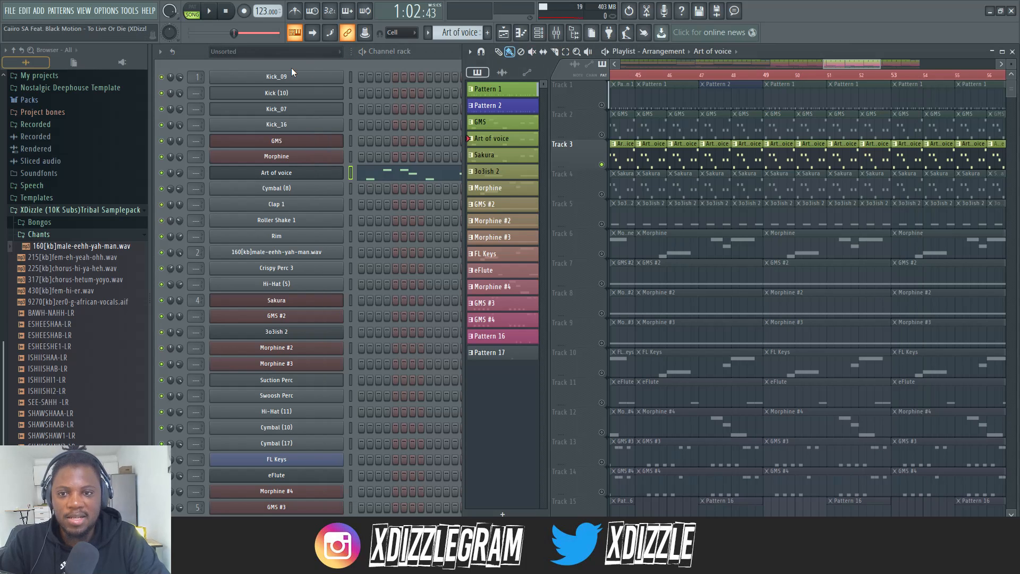
{"action": "left_click", "coordinate": [277, 175]}
{"action": "left_click_drag", "start_coordinate": [418, 176], "coordinate": [438, 151]}
Audition the soloed Art of voice track from bar 33 in the playlist, then stop playback
{"action": "left_click", "coordinate": [832, 53]}
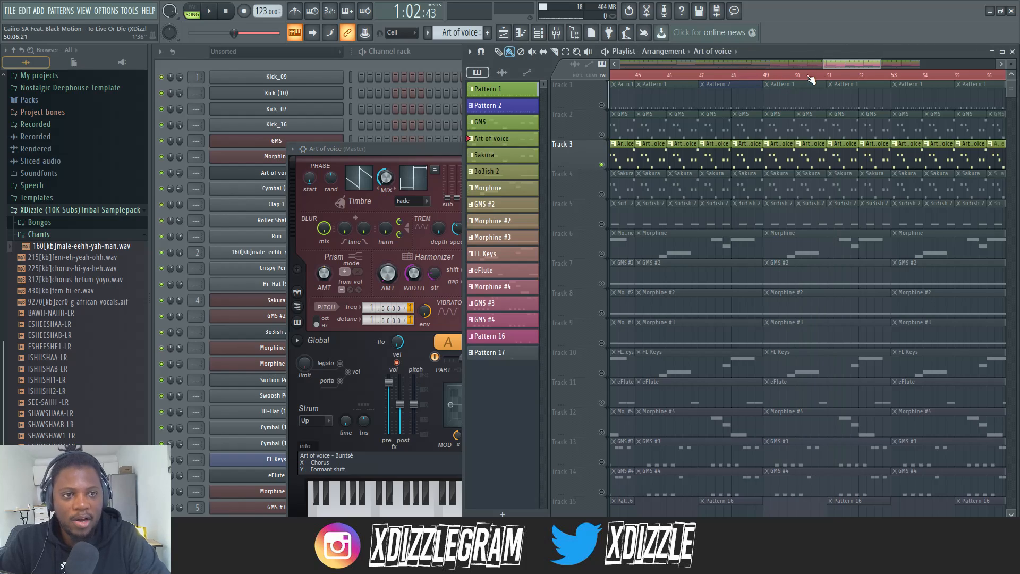
{"action": "scroll", "coordinate": [846, 78], "scroll_direction": "down", "scroll_amount": 5}
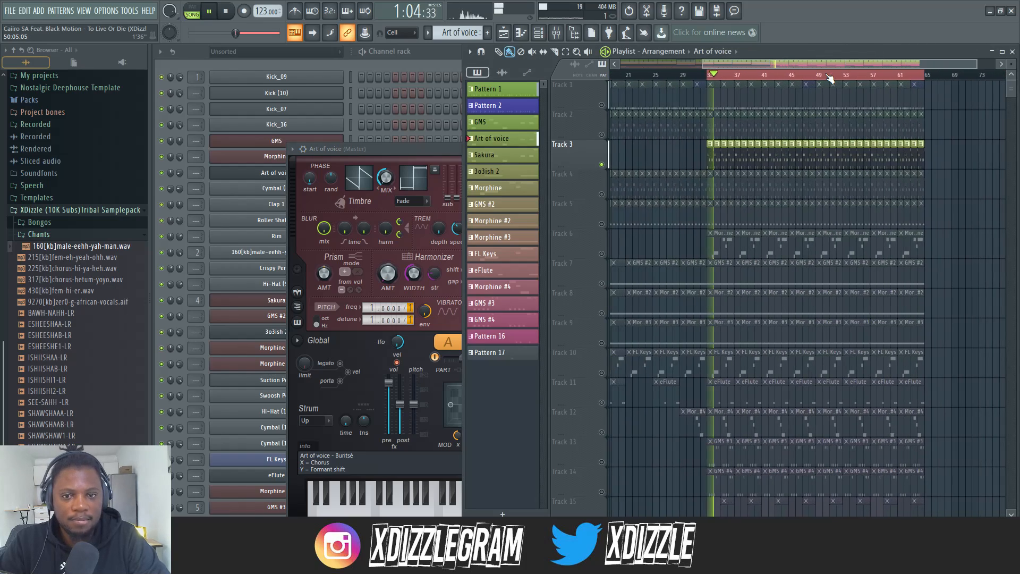
{"action": "left_click", "coordinate": [417, 57]}
{"action": "left_click", "coordinate": [776, 53]}
{"action": "left_click_drag", "start_coordinate": [711, 76], "coordinate": [807, 74]}
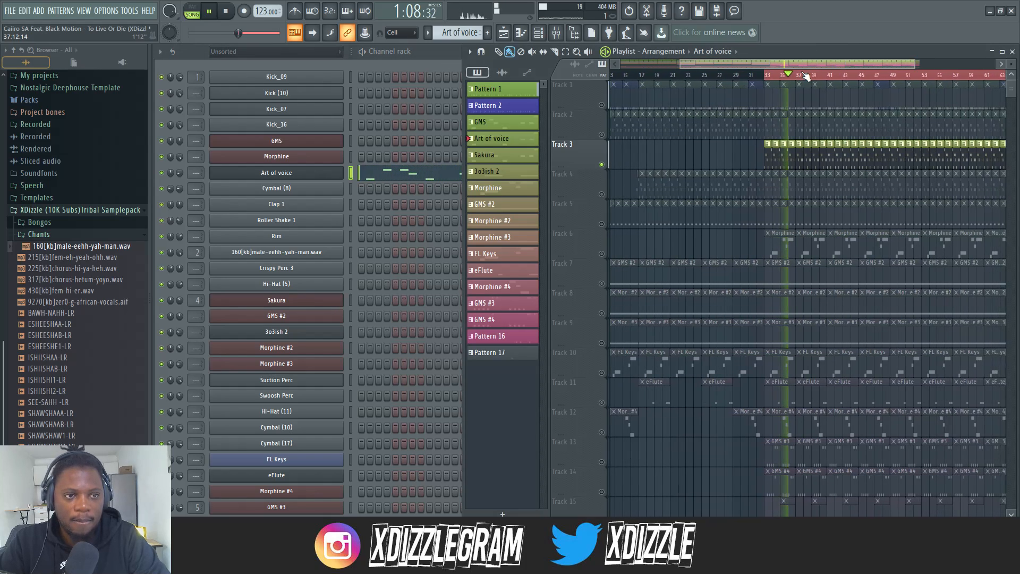
{"action": "scroll", "coordinate": [807, 74], "scroll_direction": "up", "scroll_amount": 3}
{"action": "scroll", "coordinate": [806, 75], "scroll_direction": "up", "scroll_amount": 2}
{"action": "key", "text": "space"}
Solo Track 5, open its 3o3ish 2 pattern and show the 3o3ish 2 channel's synth settings
{"action": "left_click", "coordinate": [603, 224], "text": "ctrl"}
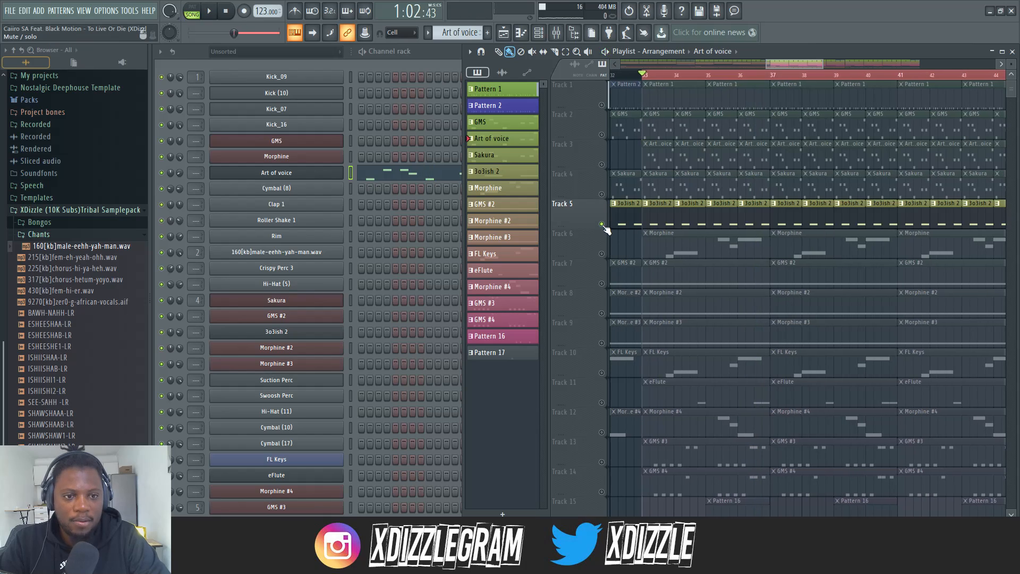
{"action": "double_click", "coordinate": [699, 215]}
{"action": "left_click", "coordinate": [471, 57]}
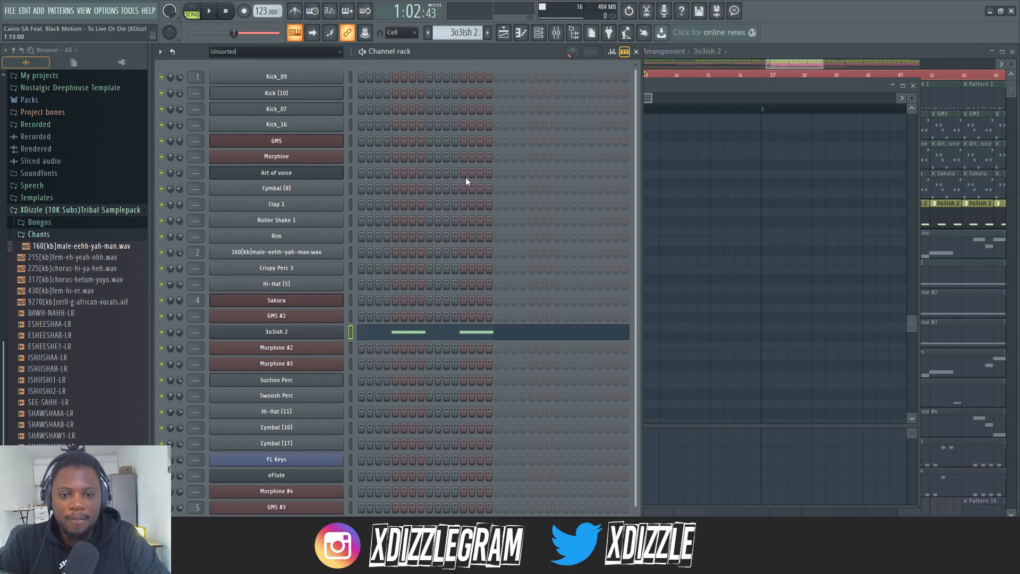
{"action": "scroll", "coordinate": [466, 177], "scroll_direction": "down", "scroll_amount": 2}
{"action": "left_click", "coordinate": [306, 311]}
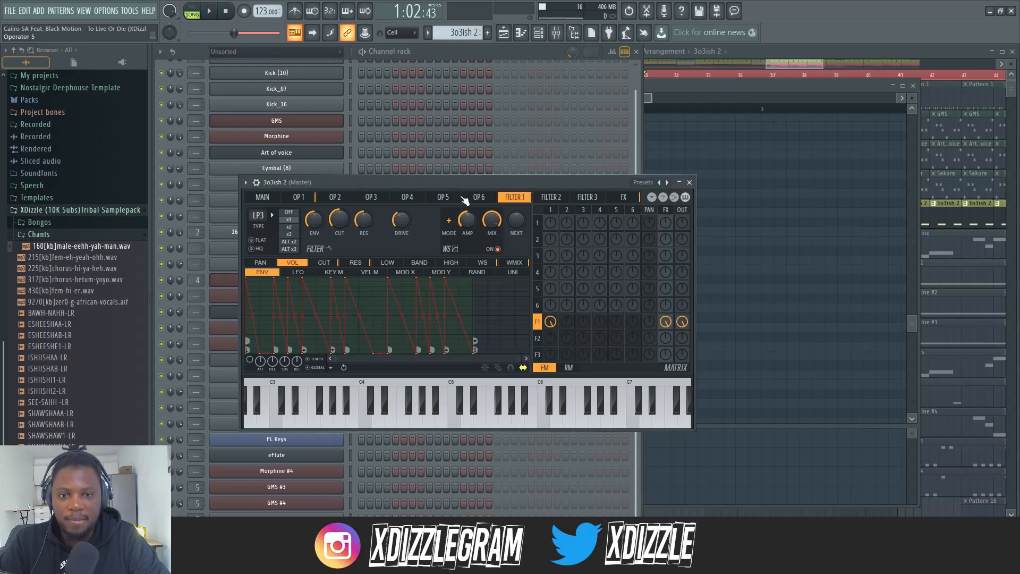
Move the 3o3ish 2 synth window aside and play the soloed Track 5 from bar 33 in the playlist
{"action": "left_click_drag", "start_coordinate": [478, 182], "coordinate": [667, 233]}
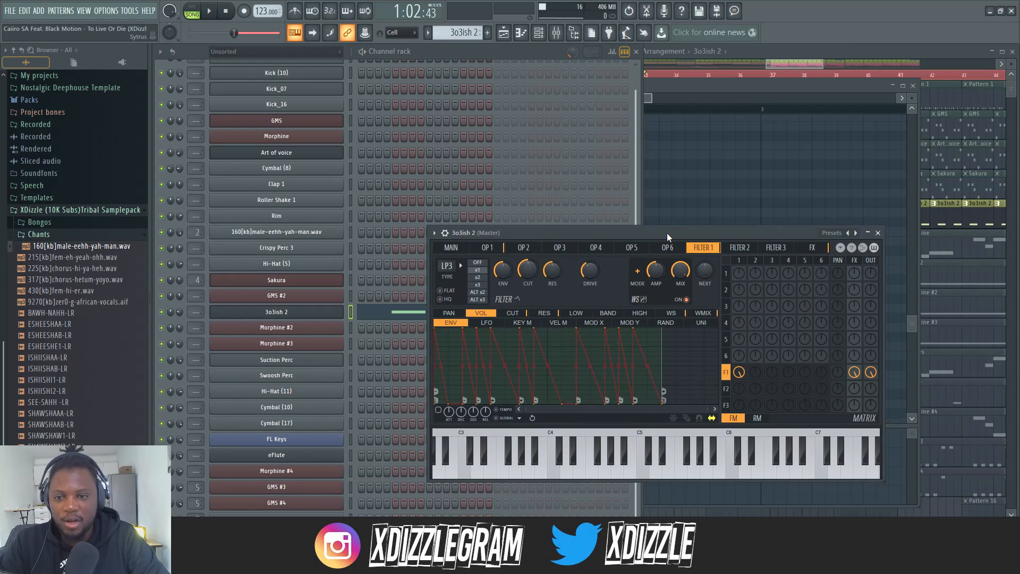
{"action": "key", "text": "space"}
{"action": "left_click", "coordinate": [789, 64]}
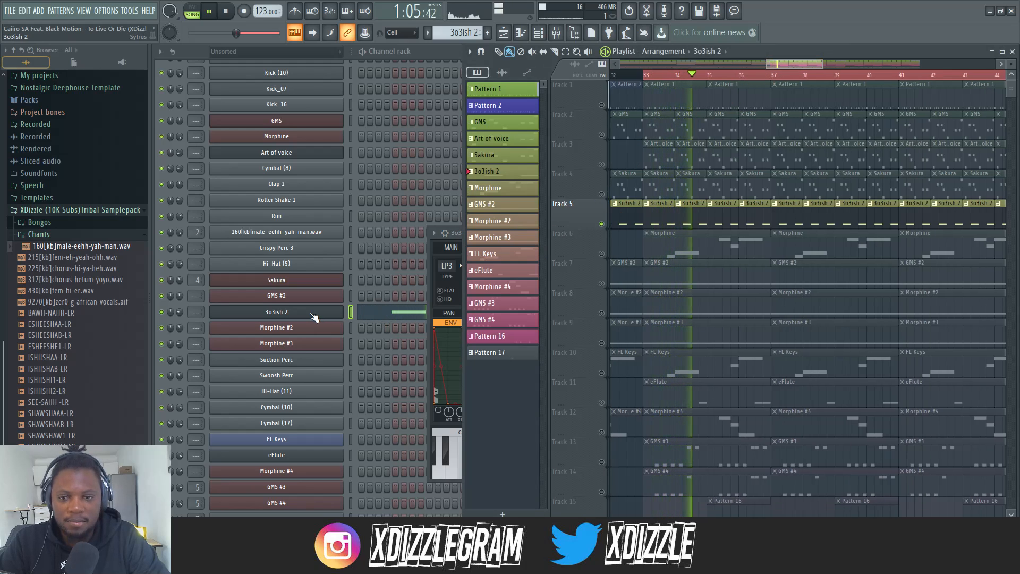
Route the 3o3ish 2 channel to mixer track 8 and cut its low frequencies around 195 Hz with the track equalizer
{"action": "left_click", "coordinate": [456, 301]}
{"action": "left_click", "coordinate": [444, 232]}
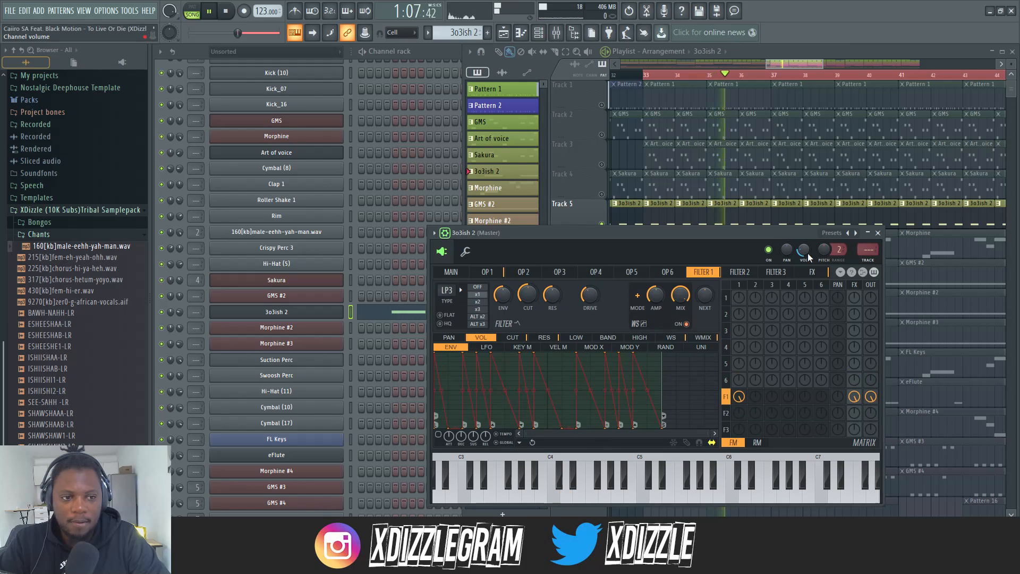
{"action": "left_click", "coordinate": [871, 260]}
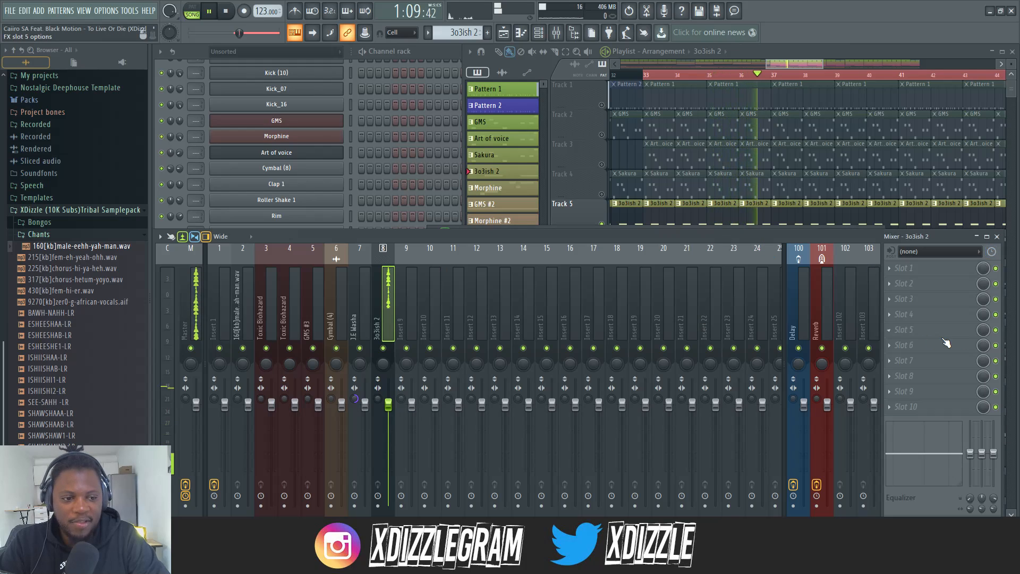
{"action": "left_click_drag", "start_coordinate": [970, 454], "coordinate": [969, 488]}
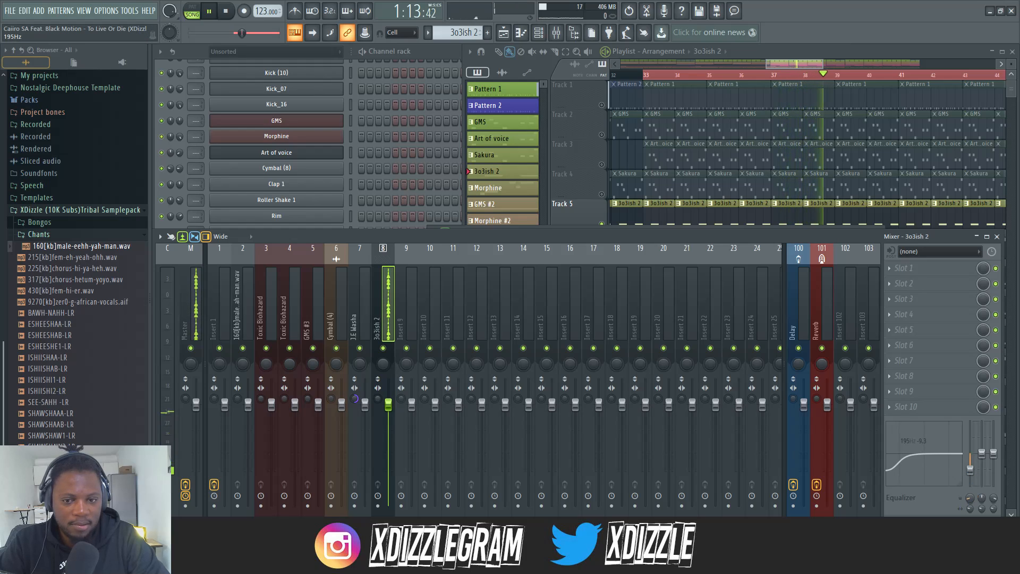
Listen to the soloed 3o3ish 2 track with its reduced lows against the playlist, then stop playback
{"action": "left_click", "coordinate": [423, 58]}
{"action": "left_click", "coordinate": [776, 54]}
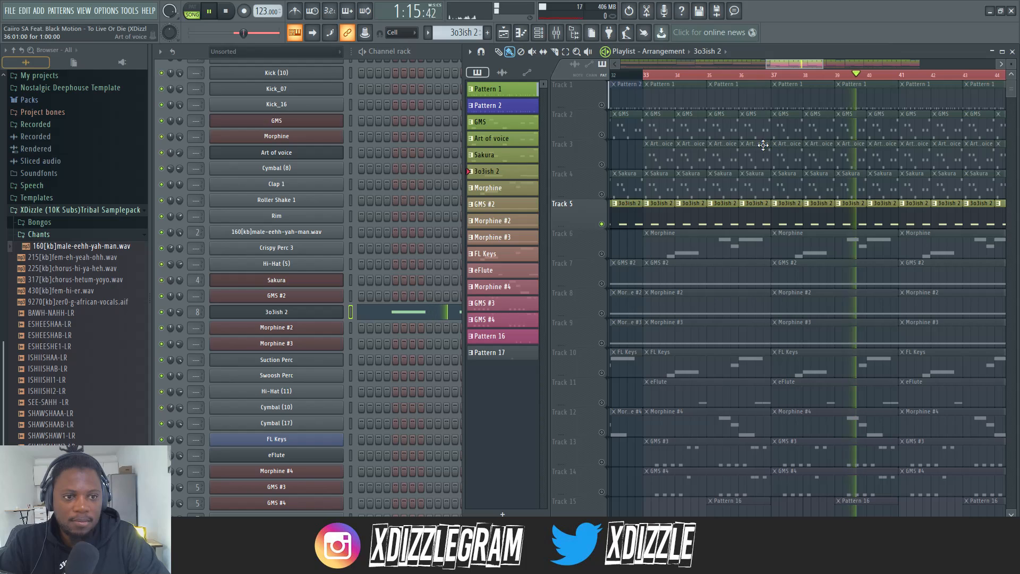
{"action": "scroll", "coordinate": [765, 125], "scroll_direction": "down", "scroll_amount": 2}
{"action": "scroll", "coordinate": [765, 124], "scroll_direction": "down", "scroll_amount": 2}
{"action": "scroll", "coordinate": [805, 80], "scroll_direction": "down", "scroll_amount": 3}
{"action": "key", "text": "space"}
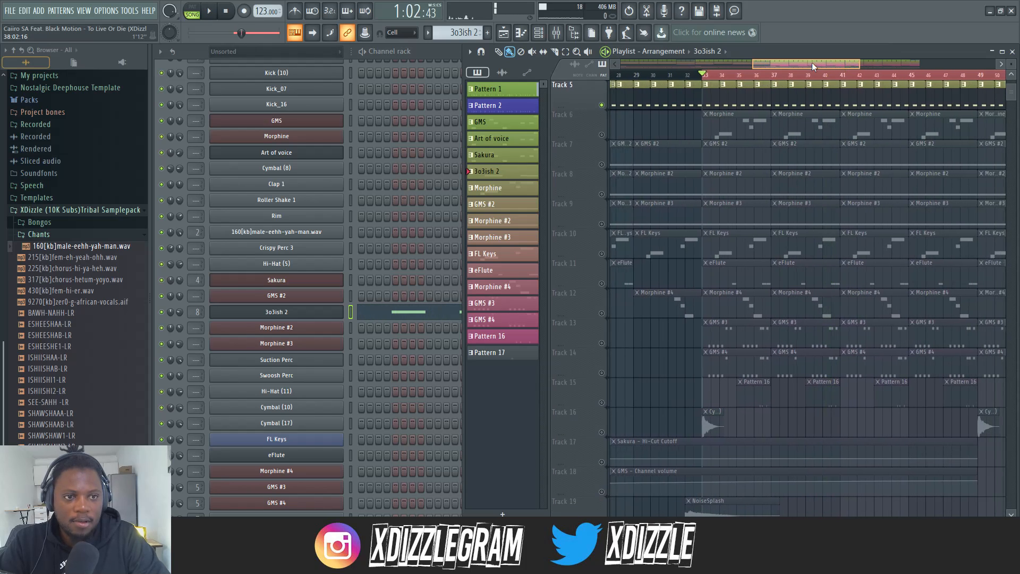
Solo Track 6 and audition its Morphine melody from bar 33 in the playlist
{"action": "scroll", "coordinate": [697, 78], "scroll_direction": "up", "scroll_amount": 3}
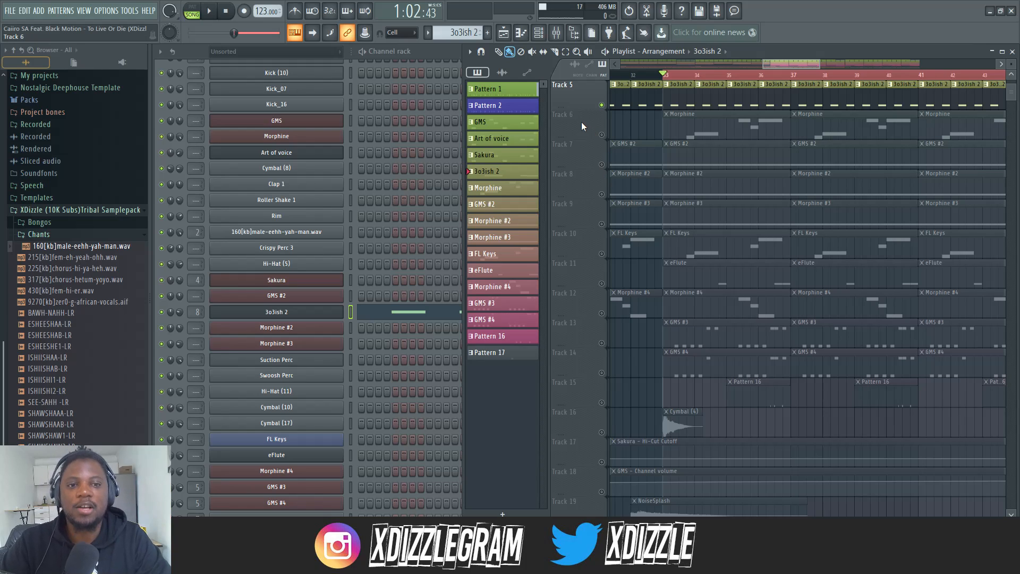
{"action": "right_click", "coordinate": [601, 134]}
{"action": "scroll", "coordinate": [696, 76], "scroll_direction": "up", "scroll_amount": 2}
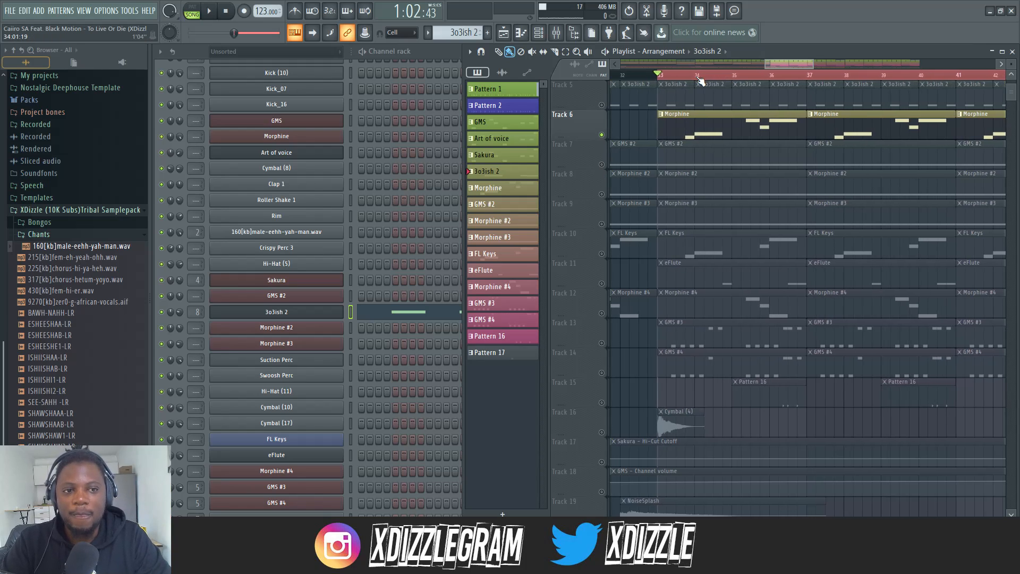
{"action": "scroll", "coordinate": [696, 76], "scroll_direction": "down", "scroll_amount": 3}
{"action": "left_click_drag", "start_coordinate": [782, 65], "coordinate": [786, 65]}
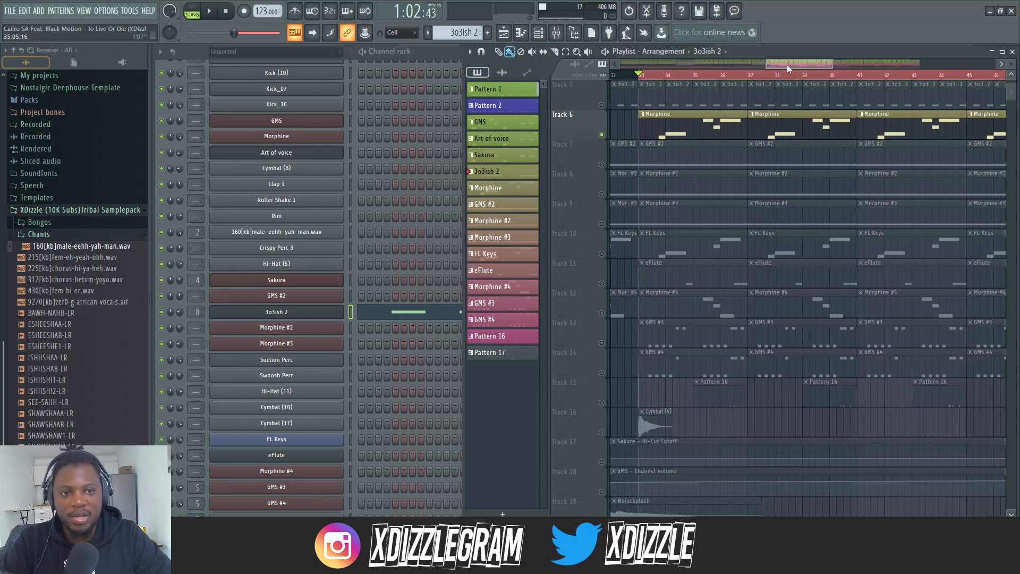
{"action": "key", "text": "space"}
{"action": "scroll", "coordinate": [680, 76], "scroll_direction": "up", "scroll_amount": 1}
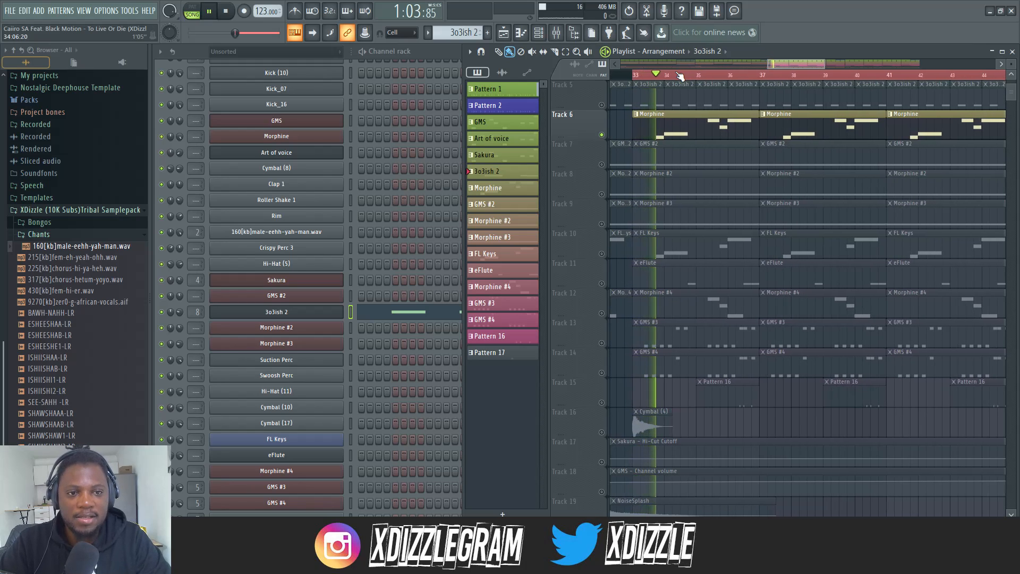
Open the Morphine pattern, examine the Morphine channel's synth preset and settings, and close the synth window
{"action": "double_click", "coordinate": [671, 128]}
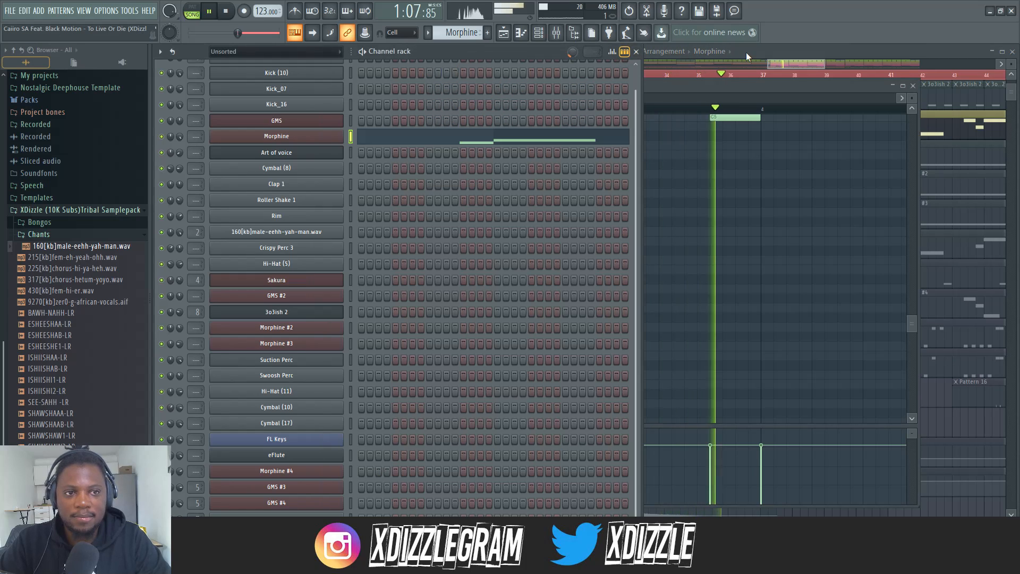
{"action": "left_click", "coordinate": [746, 52]}
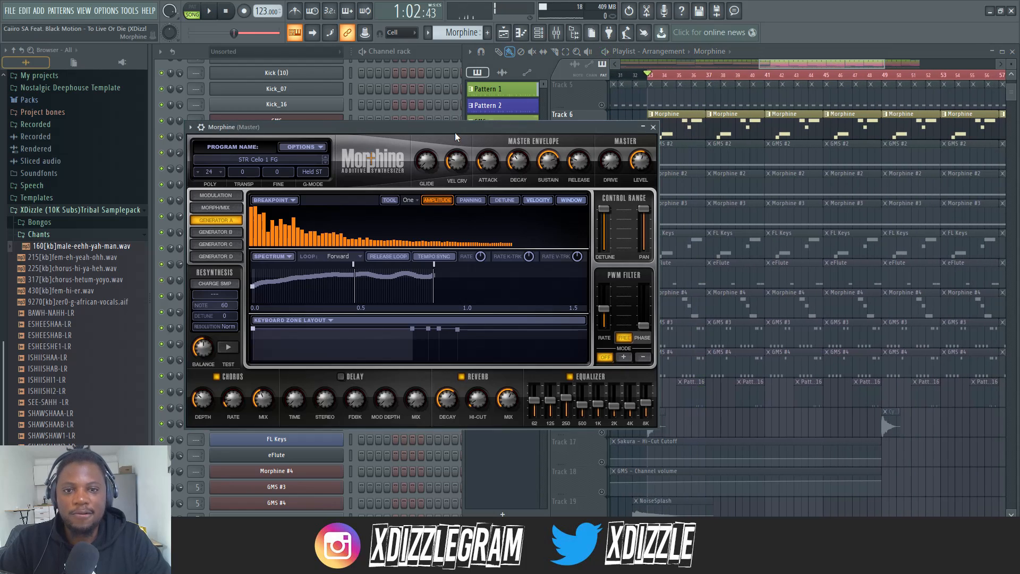
{"action": "mouse_move", "coordinate": [454, 129]}
{"action": "left_mouse_down"}
{"action": "mouse_move", "coordinate": [442, 133]}
{"action": "mouse_move", "coordinate": [454, 134]}
{"action": "left_mouse_up"}
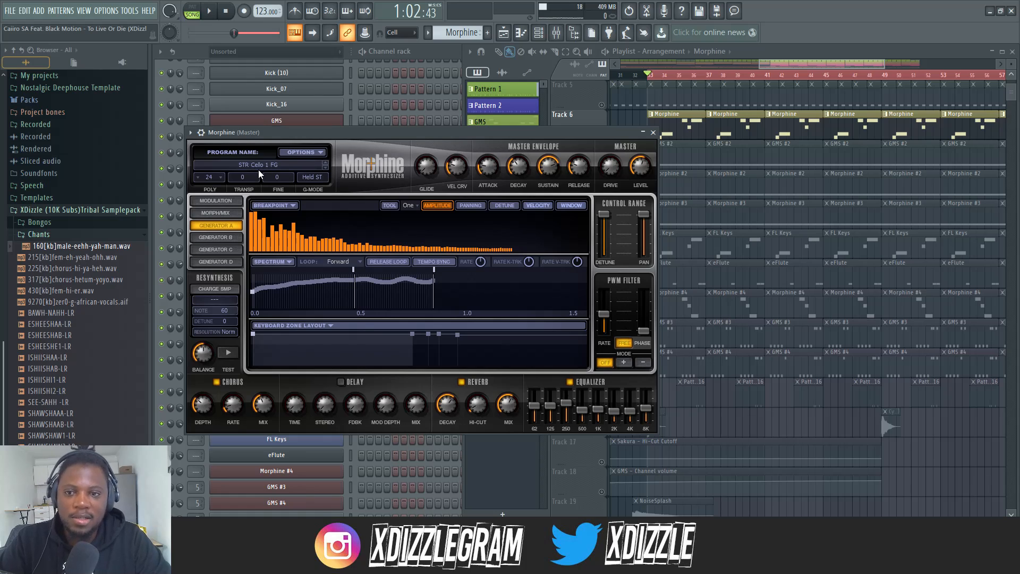
{"action": "left_click", "coordinate": [653, 132]}
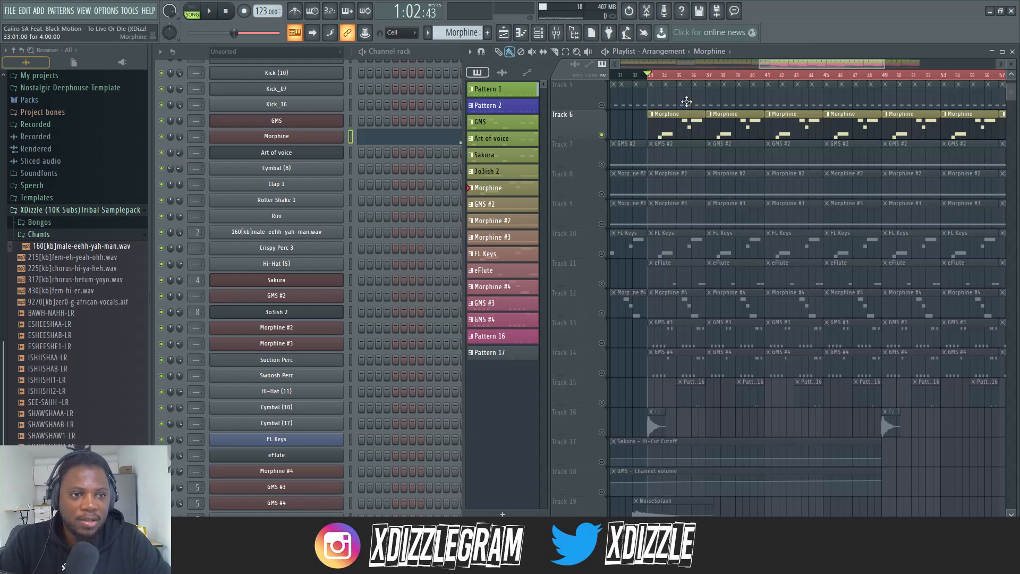
Replay the soloed Morphine track from bar 33 in the playlist and stop playback
{"action": "key", "text": "space"}
{"action": "scroll", "coordinate": [714, 78], "scroll_direction": "down", "scroll_amount": 2}
{"action": "scroll", "coordinate": [714, 79], "scroll_direction": "up", "scroll_amount": 1}
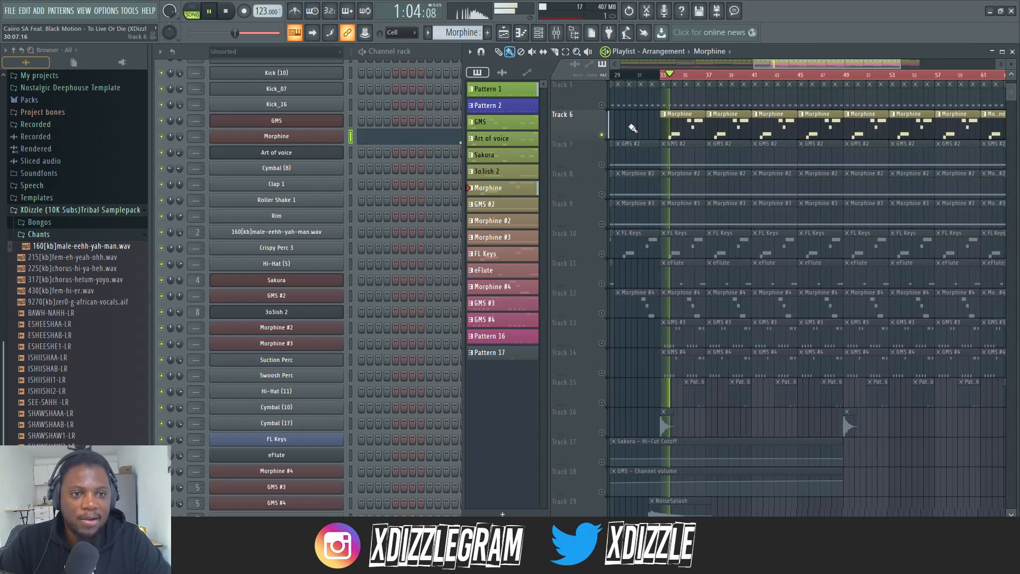
{"action": "key", "text": "space"}
Solo Track 7, play it while examining the GMS #2 pattern and its synth settings, then stop playback
{"action": "right_click", "coordinate": [602, 165]}
{"action": "key", "text": "space"}
{"action": "double_click", "coordinate": [680, 158]}
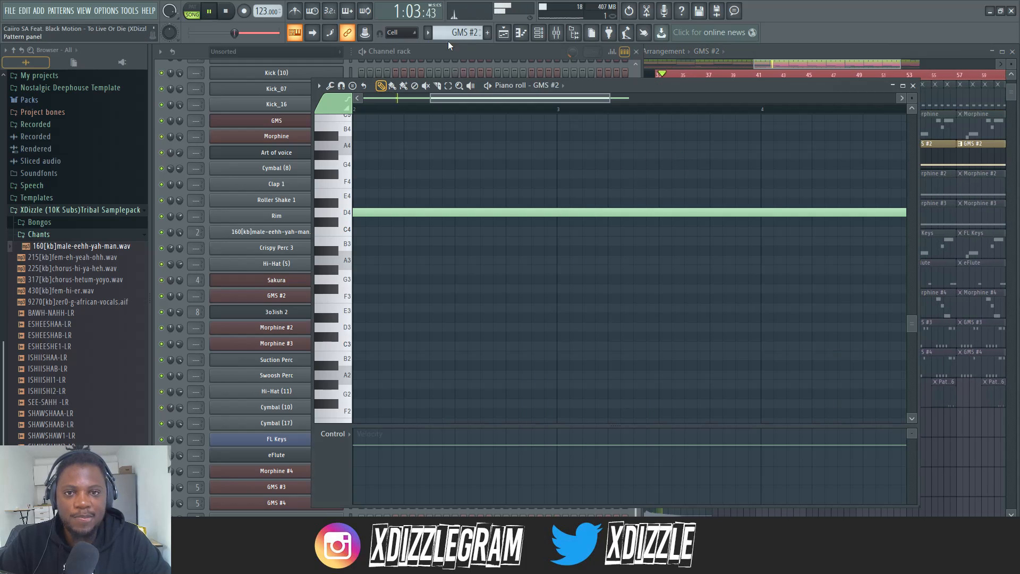
{"action": "left_click", "coordinate": [446, 51]}
{"action": "left_click", "coordinate": [302, 299]}
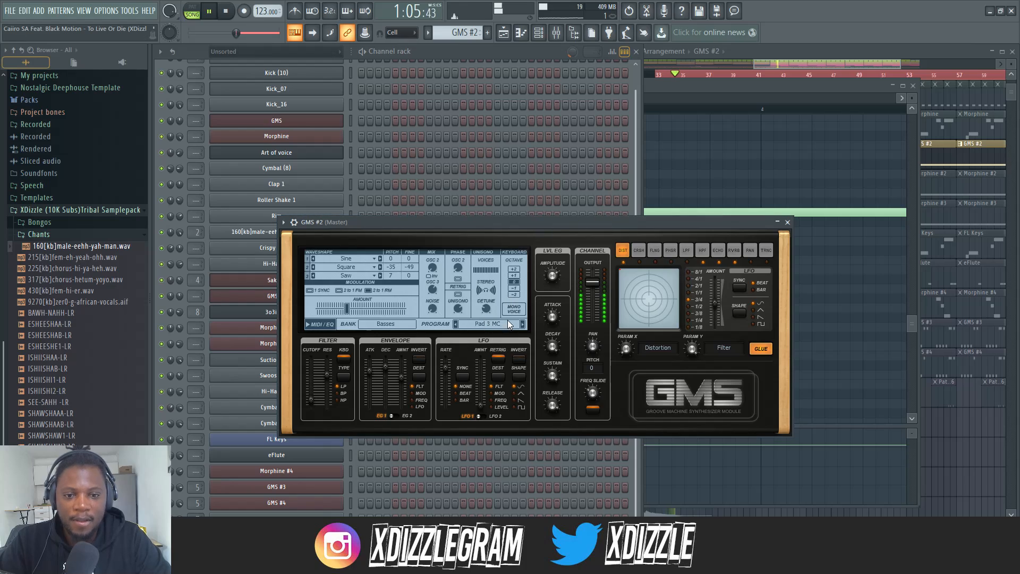
{"action": "left_click", "coordinate": [531, 50]}
{"action": "left_click", "coordinate": [786, 61]}
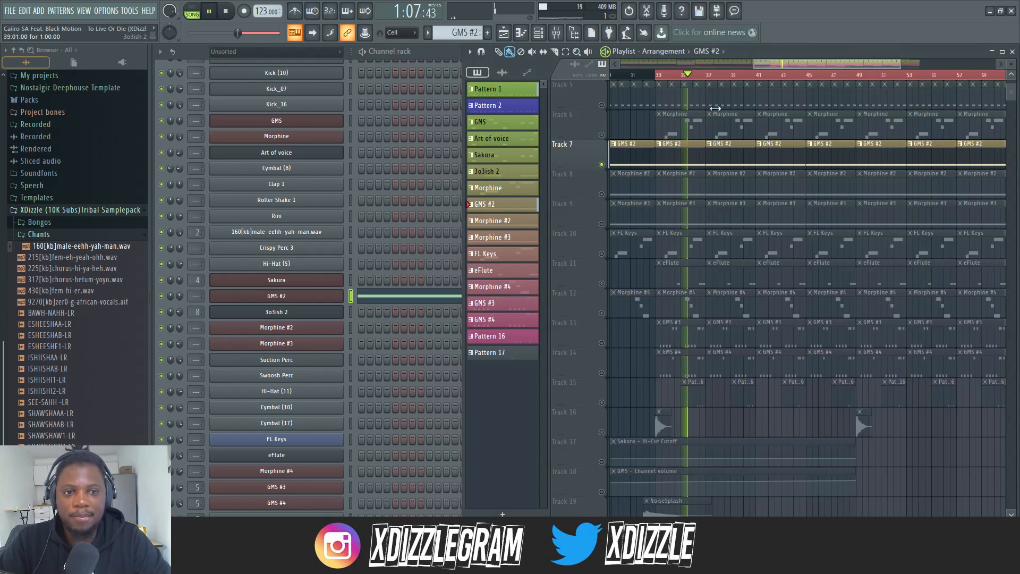
{"action": "key", "text": "space"}
Solo Track 8, open its Morphine #2 pattern and show the Morphine #2 channel's synth settings
{"action": "double_click", "coordinate": [683, 180]}
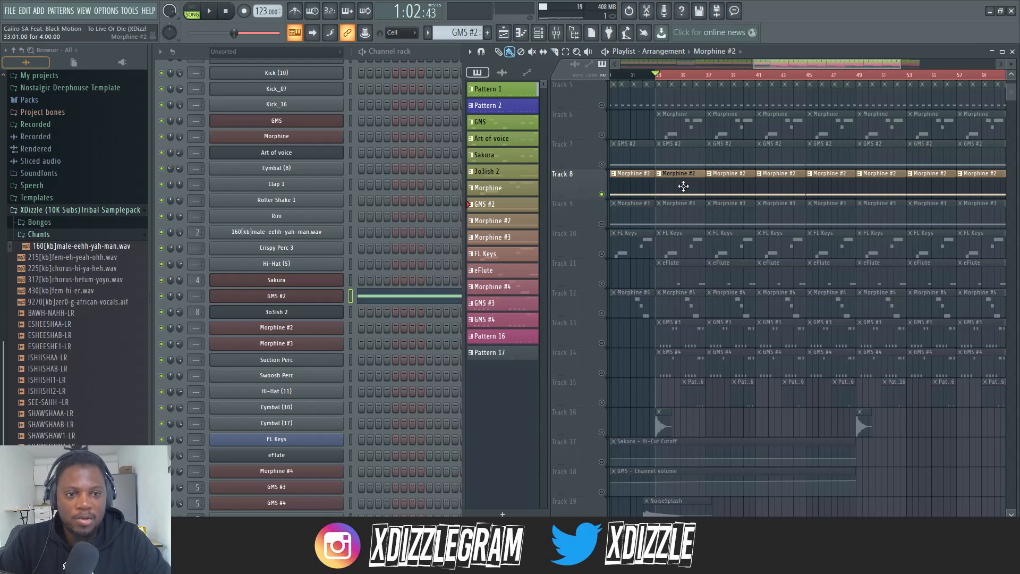
{"action": "left_click", "coordinate": [496, 49]}
{"action": "left_click", "coordinate": [274, 327]}
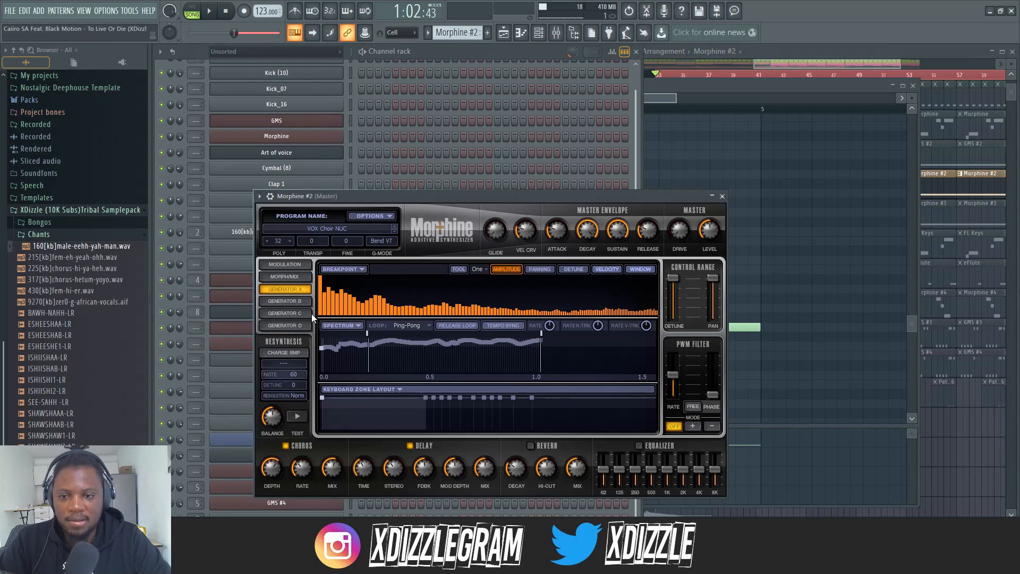
Audition the soloed Morphine #2 track from bar 33 in the playlist, then stop playback
{"action": "left_click", "coordinate": [805, 50]}
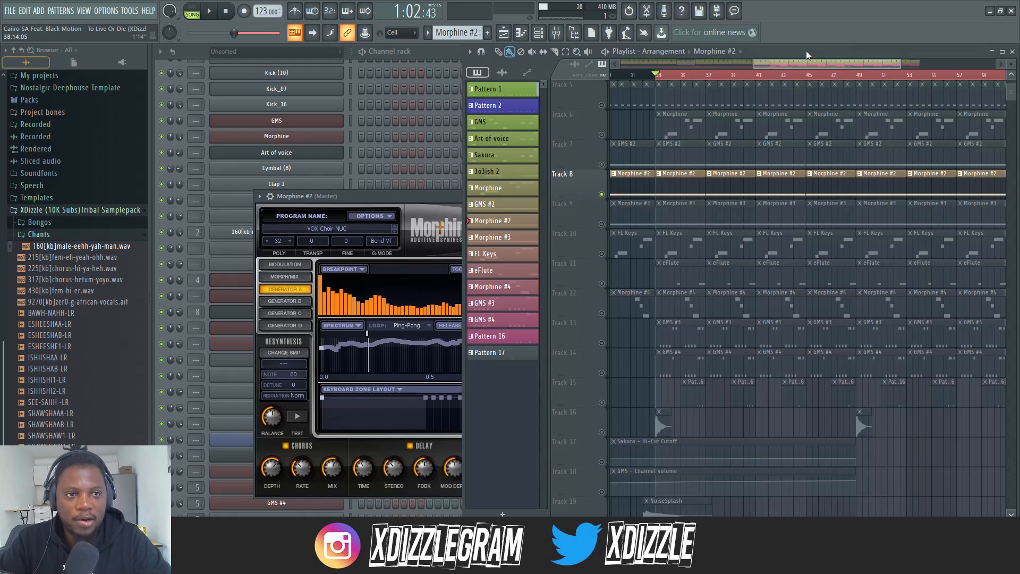
{"action": "key", "text": "space"}
{"action": "scroll", "coordinate": [664, 82], "scroll_direction": "up", "scroll_amount": 2}
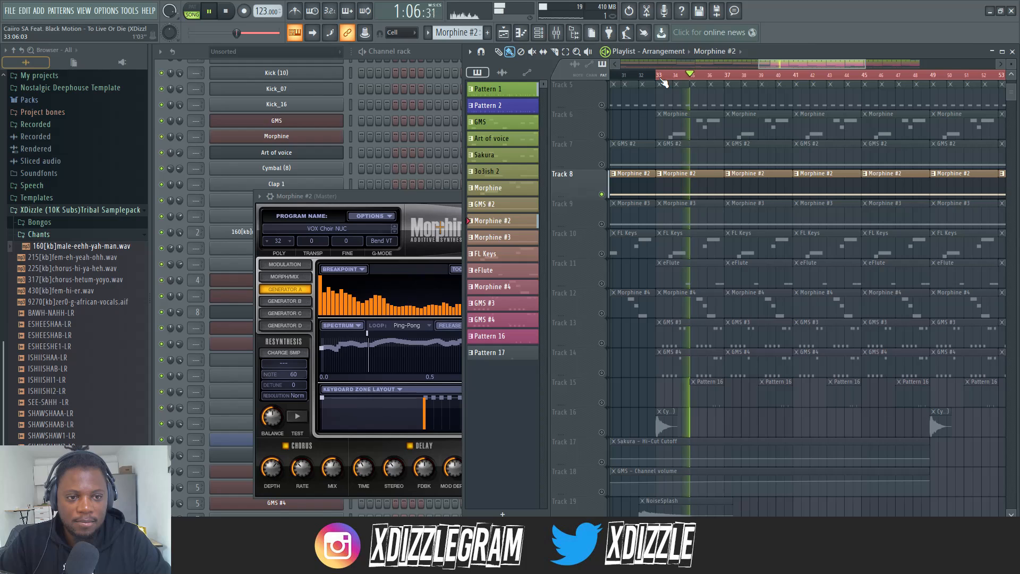
{"action": "key", "text": "space"}
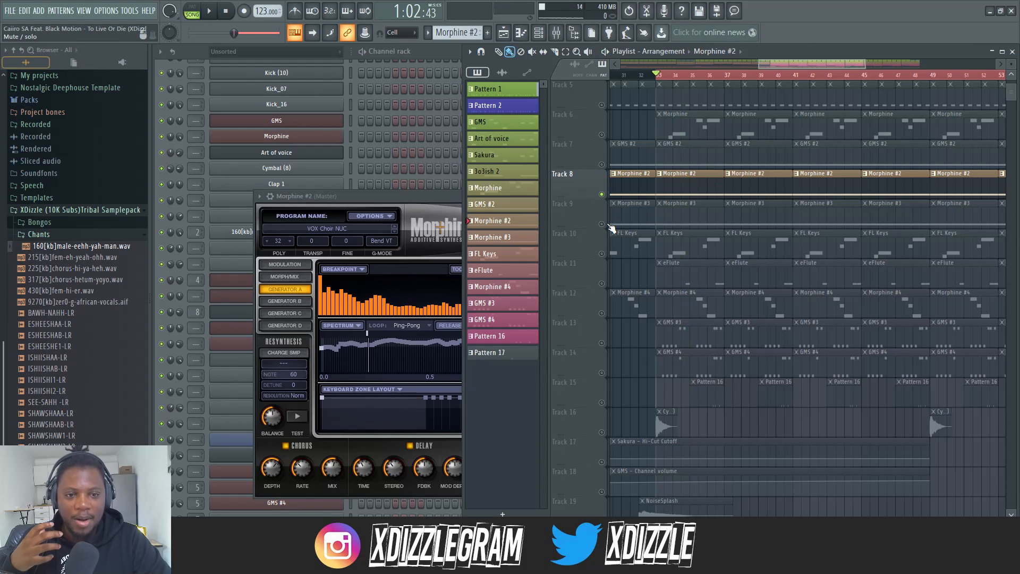
Solo Track 9, examine the Morphine #3 pattern and synth settings, and play the track from bar 33
{"action": "left_click", "coordinate": [611, 228]}
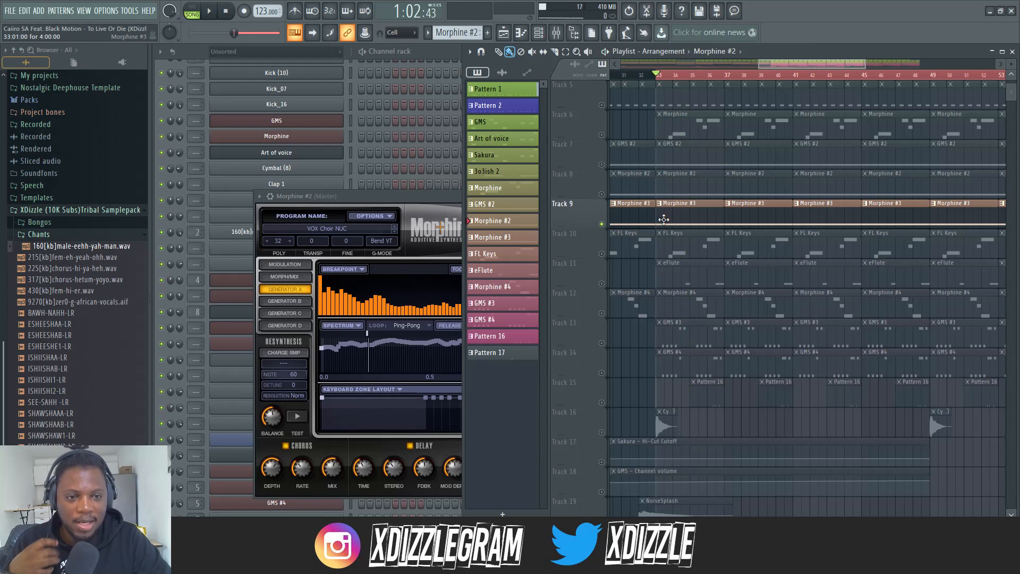
{"action": "double_click", "coordinate": [611, 228]}
{"action": "left_click", "coordinate": [439, 55]}
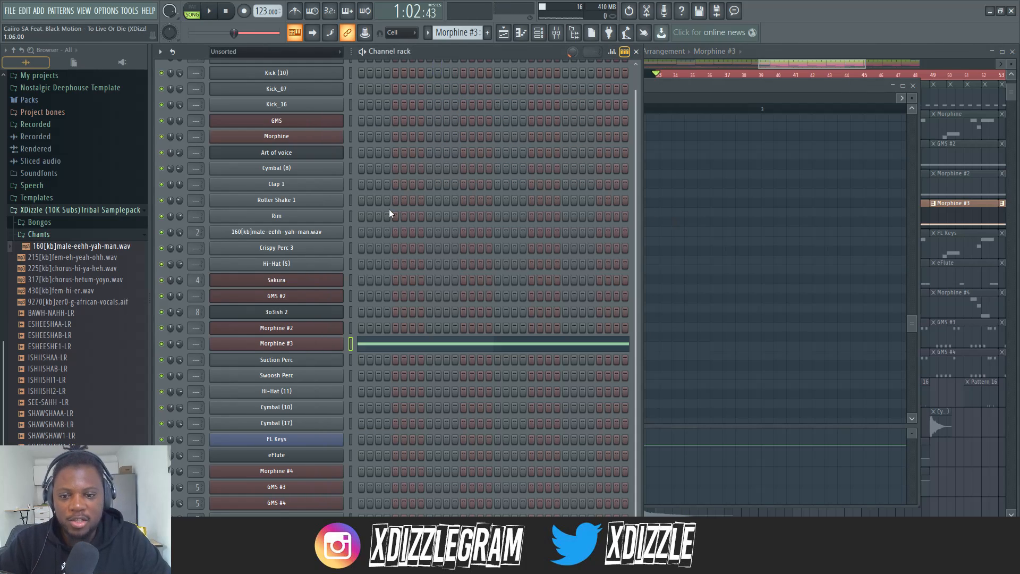
{"action": "left_click", "coordinate": [318, 339]}
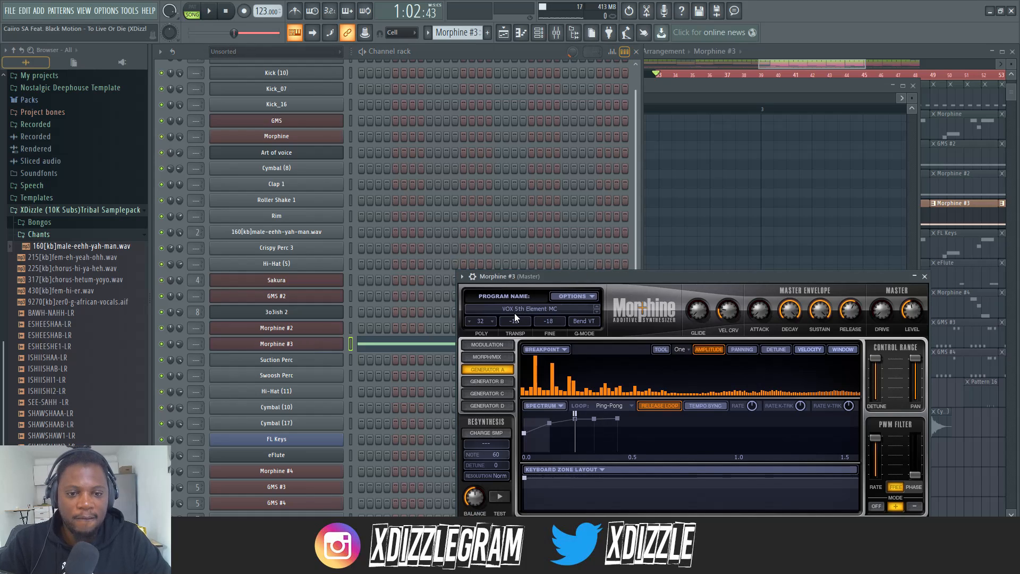
{"action": "left_click", "coordinate": [781, 55]}
{"action": "key", "text": "space"}
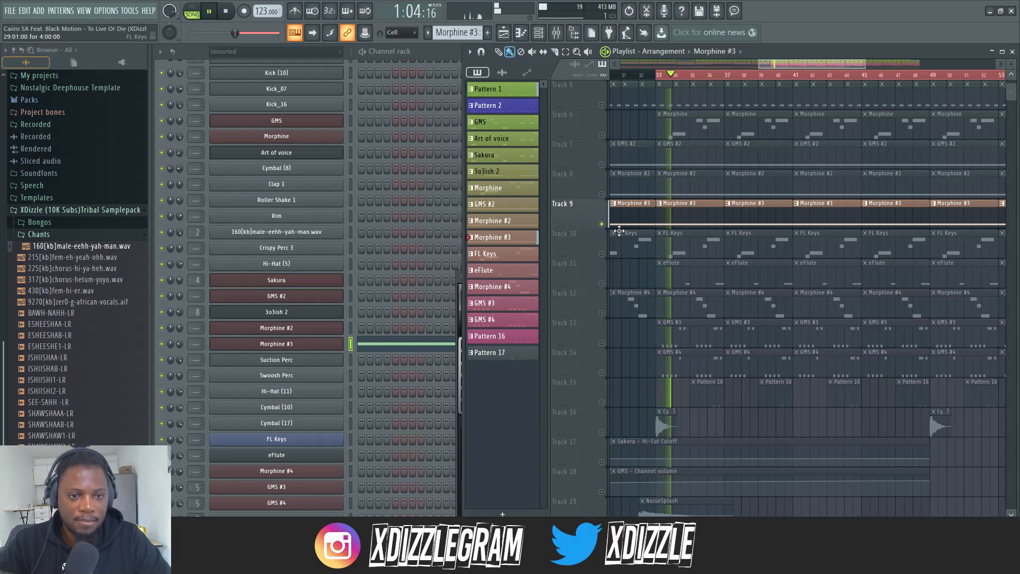
Unmute Tracks 8 and 7 and audition them together with Track 9 from bar 33, then stop playback
{"action": "left_click", "coordinate": [601, 193]}
{"action": "left_click", "coordinate": [602, 164]}
{"action": "key", "text": "space"}
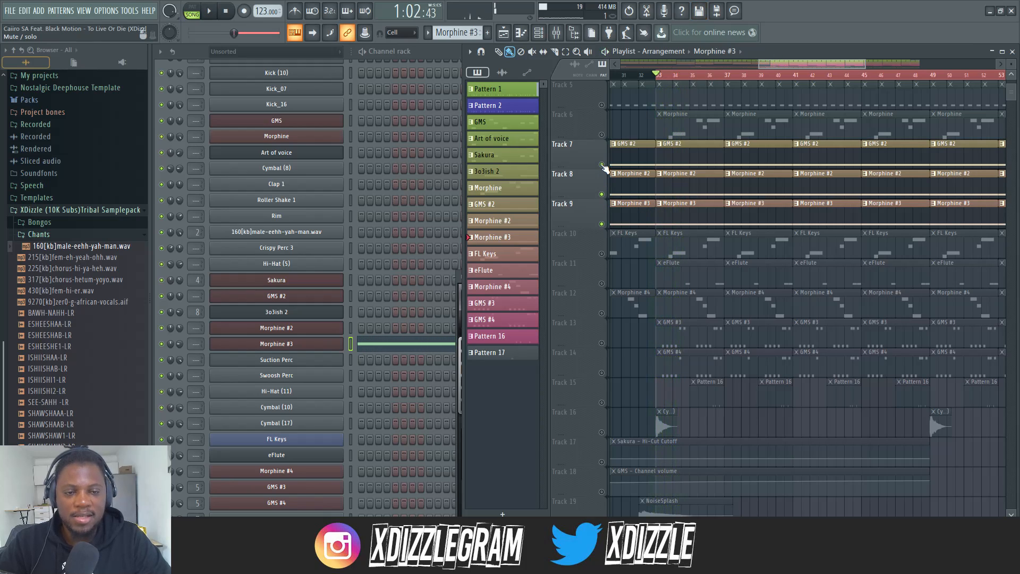
{"action": "key", "text": "space"}
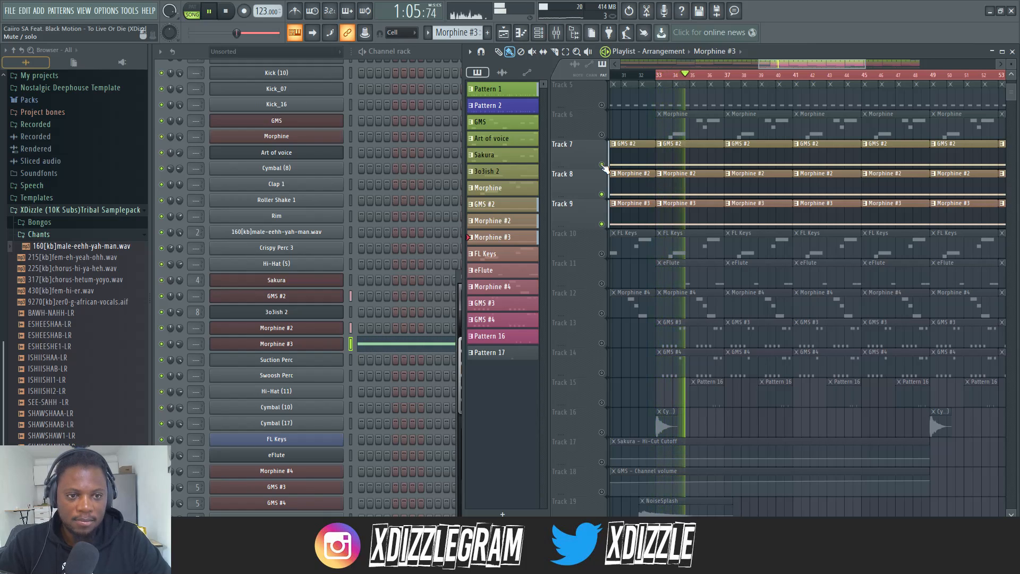
{"action": "key", "text": "space"}
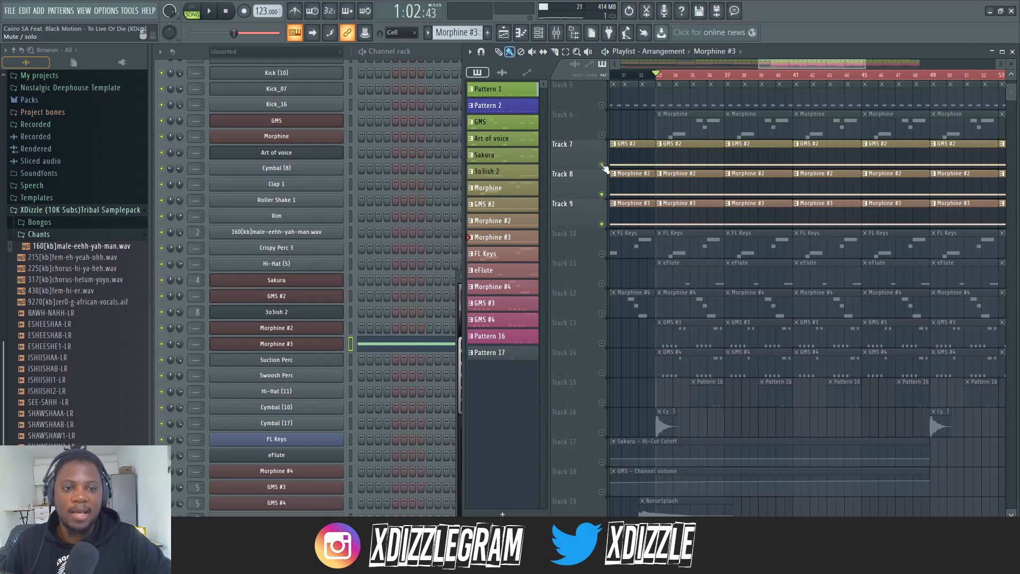
Solo the FL Keys Track 10, switch the solo to Track 11 and play its eFlute layer from bar 33
{"action": "right_click", "coordinate": [603, 254]}
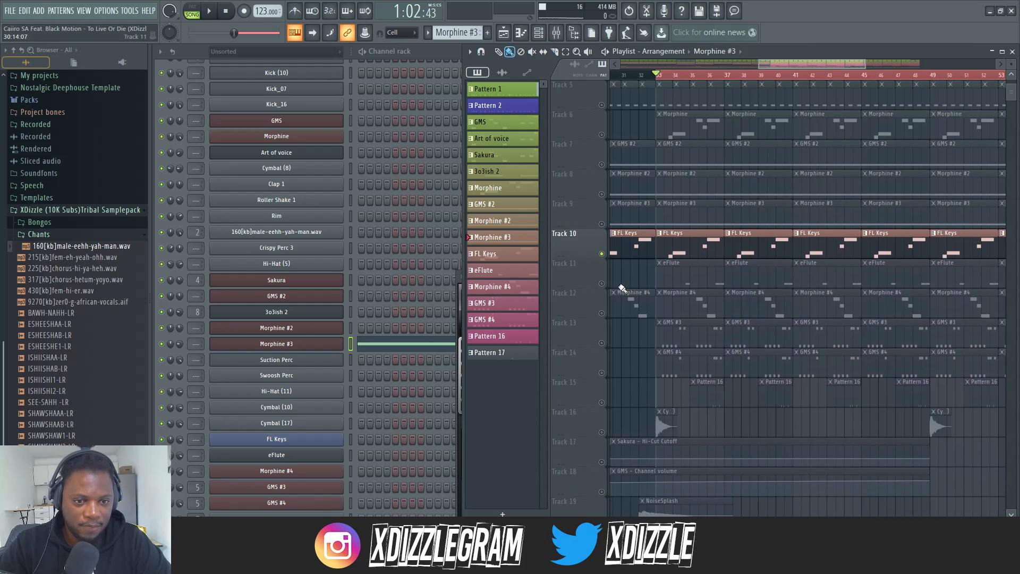
{"action": "right_click", "coordinate": [603, 284]}
{"action": "scroll", "coordinate": [695, 82], "scroll_direction": "up", "scroll_amount": 2}
{"action": "key", "text": "space"}
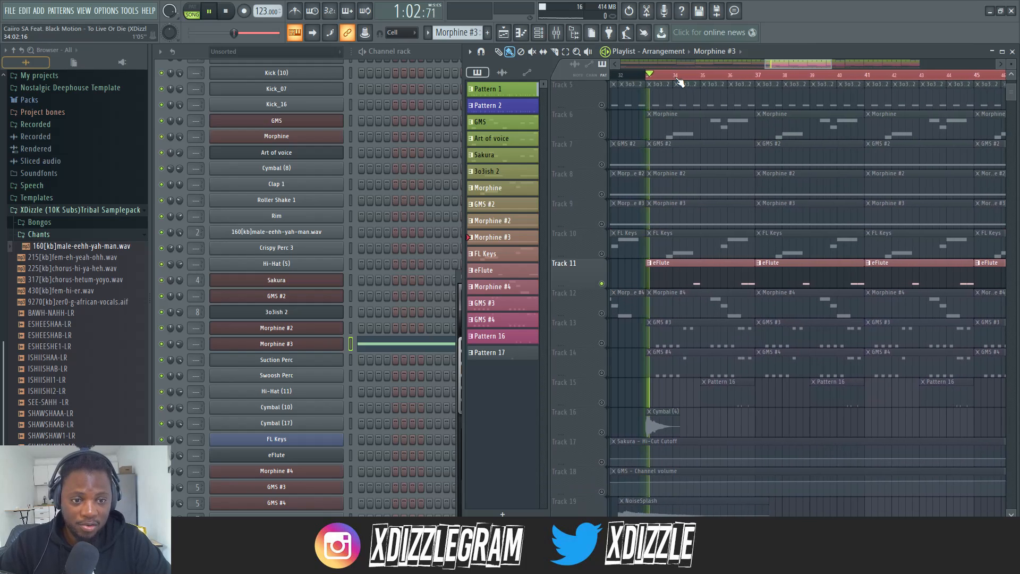
Open the eFlute pattern to examine its notes and return to the playlist while the soloed track keeps playing
{"action": "double_click", "coordinate": [693, 271]}
{"action": "left_click", "coordinate": [438, 55]}
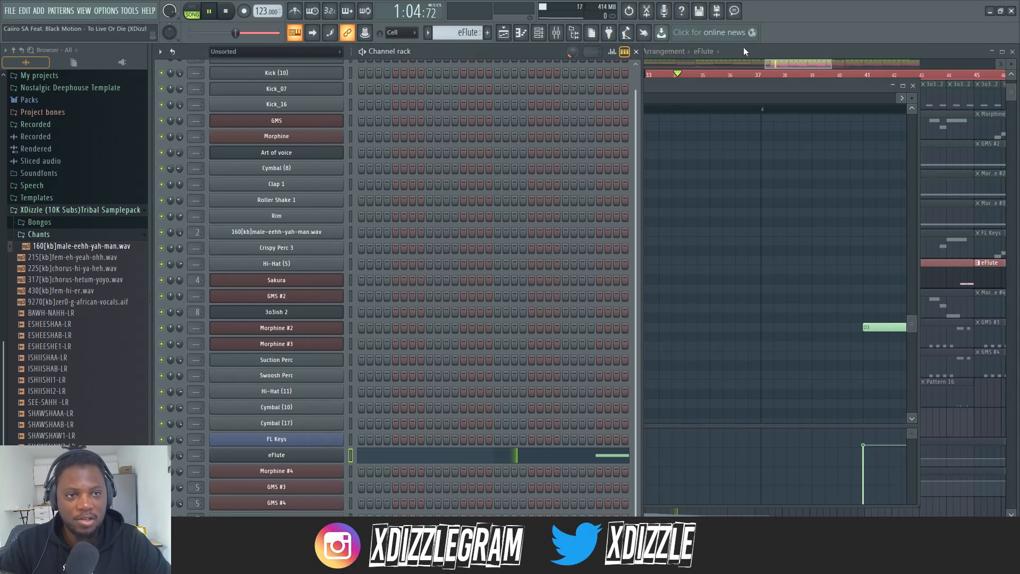
{"action": "left_click", "coordinate": [769, 51]}
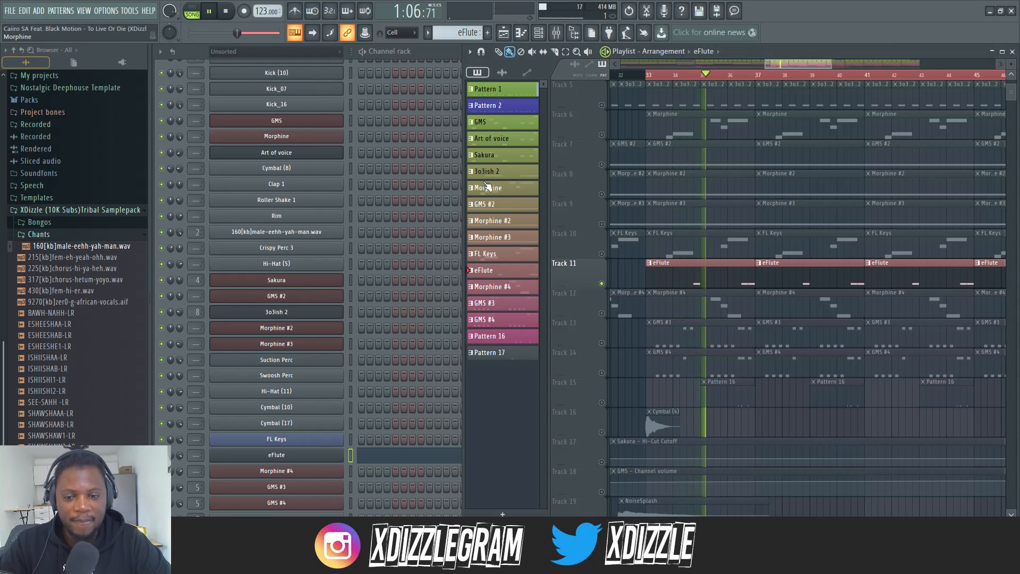
{"action": "scroll", "coordinate": [724, 81], "scroll_direction": "up", "scroll_amount": 1}
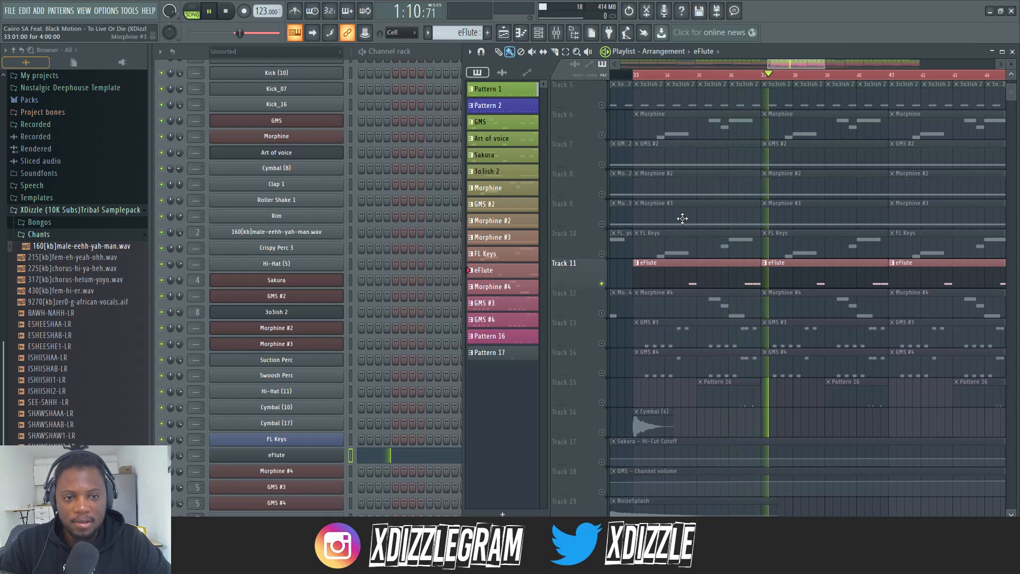
Solo Track 10, play its FL Keys layer from bar 33, and examine its note pattern and instrument settings
{"action": "key", "text": "space"}
{"action": "left_click", "coordinate": [595, 246]}
{"action": "scroll", "coordinate": [649, 80], "scroll_direction": "up", "scroll_amount": 2}
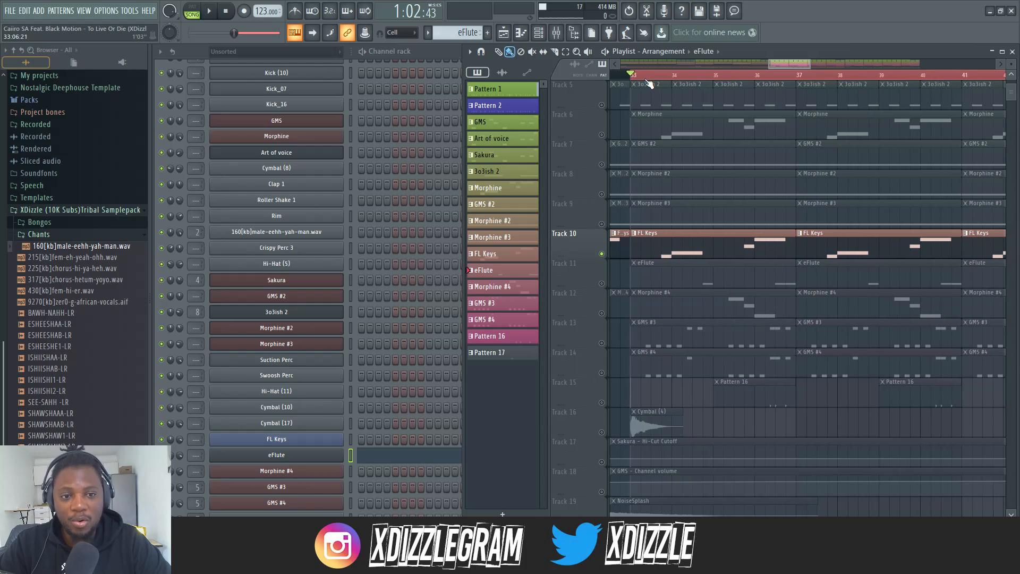
{"action": "key", "text": "space"}
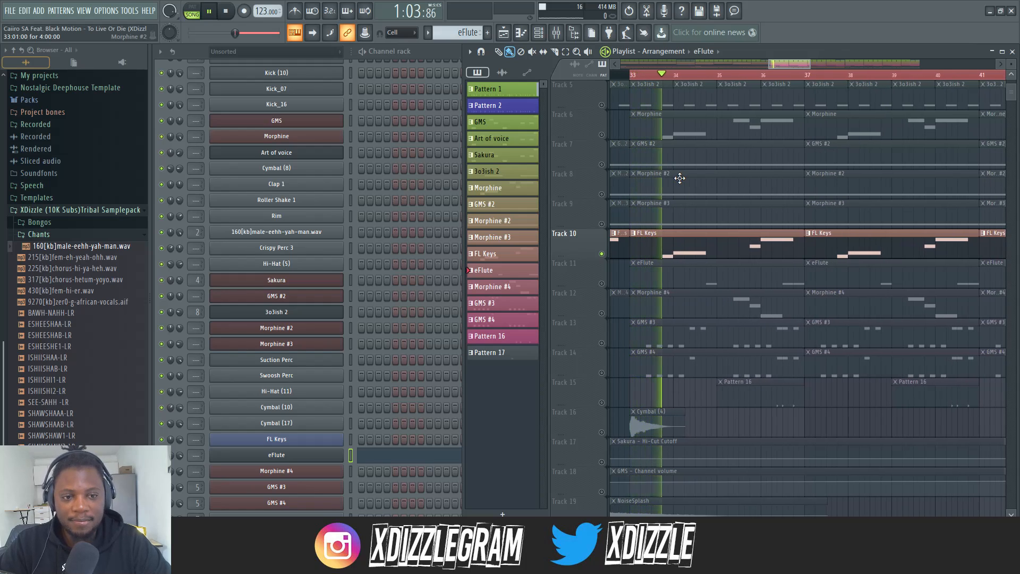
{"action": "double_click", "coordinate": [678, 243]}
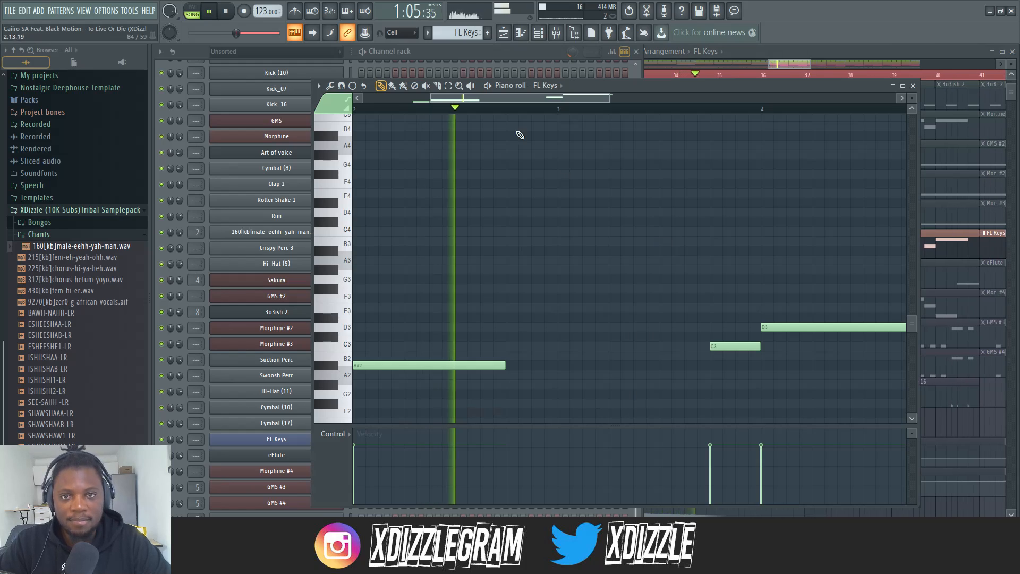
{"action": "key", "text": "space"}
{"action": "left_click", "coordinate": [312, 440]}
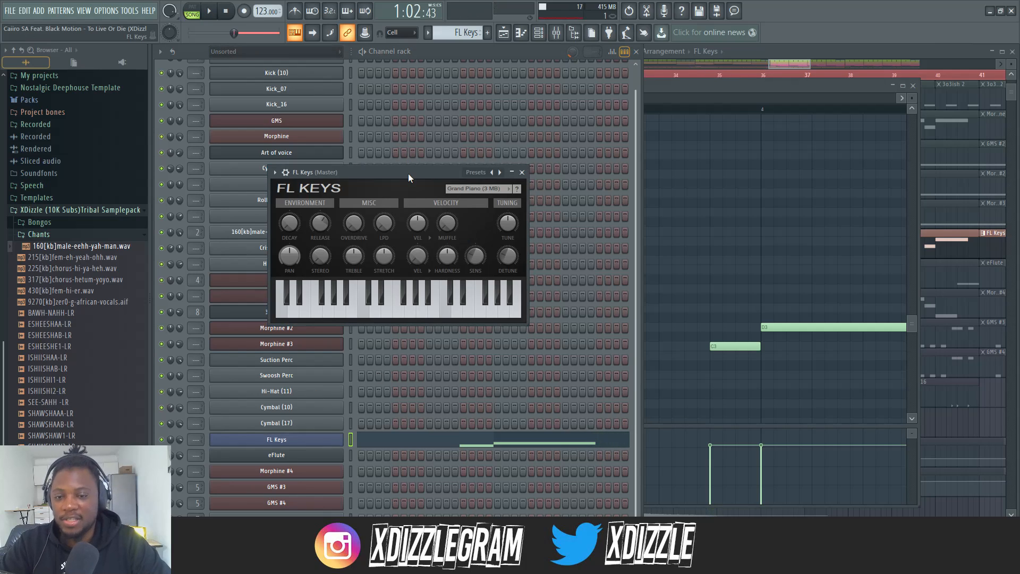
Return to the playlist, solo Track 12 and play its Morphine #4 layer from about bar 35
{"action": "left_click", "coordinate": [807, 52]}
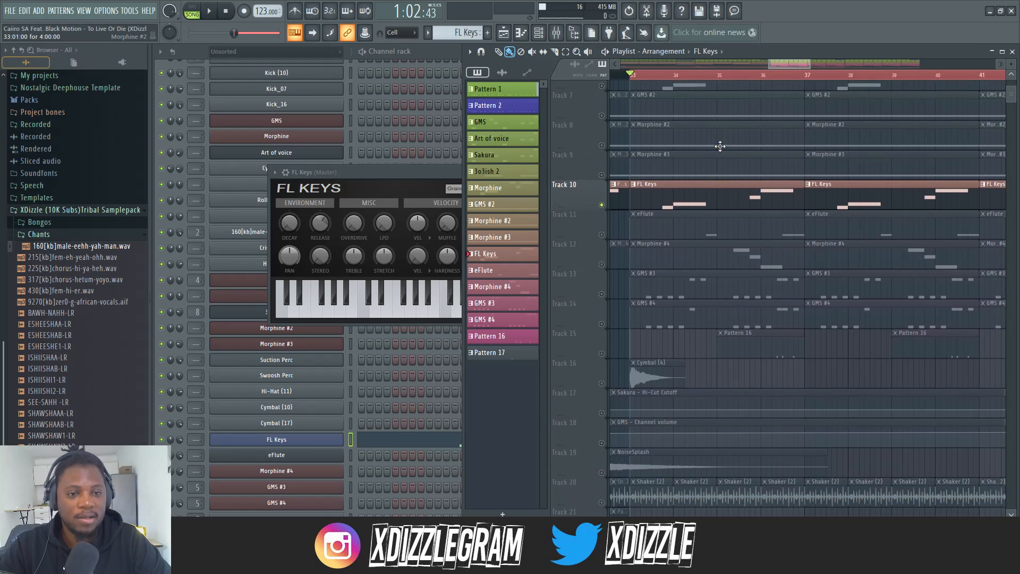
{"action": "scroll", "coordinate": [604, 243], "scroll_direction": "down", "scroll_amount": 1}
{"action": "left_click", "coordinate": [603, 255]}
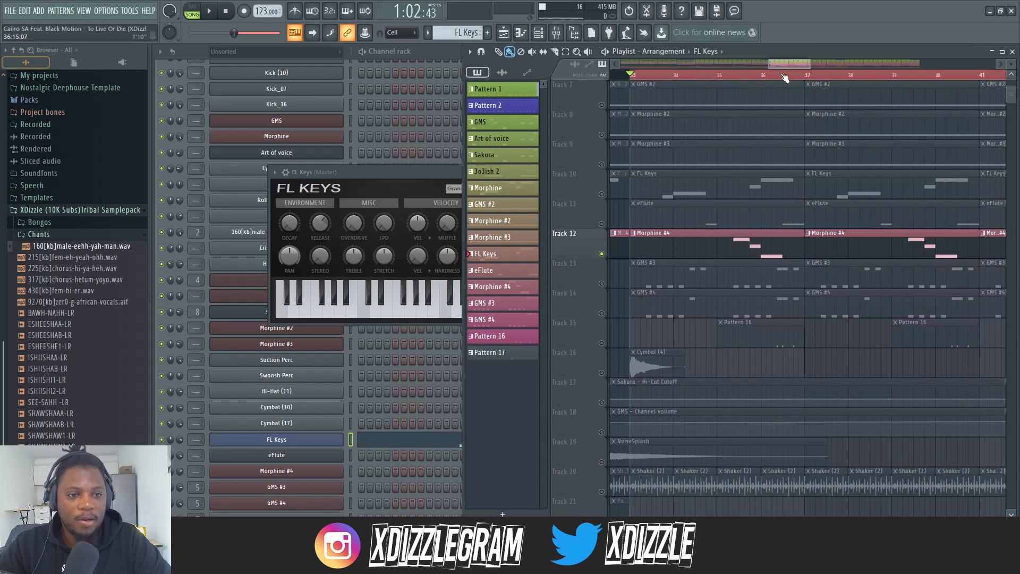
{"action": "left_click", "coordinate": [733, 78]}
{"action": "key", "text": "space"}
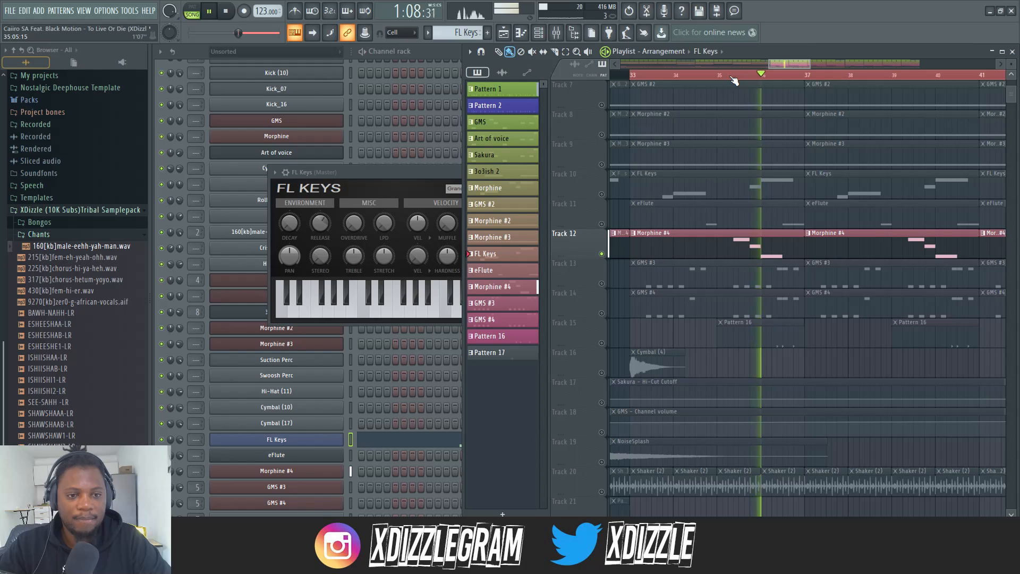
Stop playback, examine the Morphine #4 pattern and synth settings, and return to the playlist
{"action": "key", "text": "space"}
{"action": "double_click", "coordinate": [729, 249]}
{"action": "left_click", "coordinate": [431, 53]}
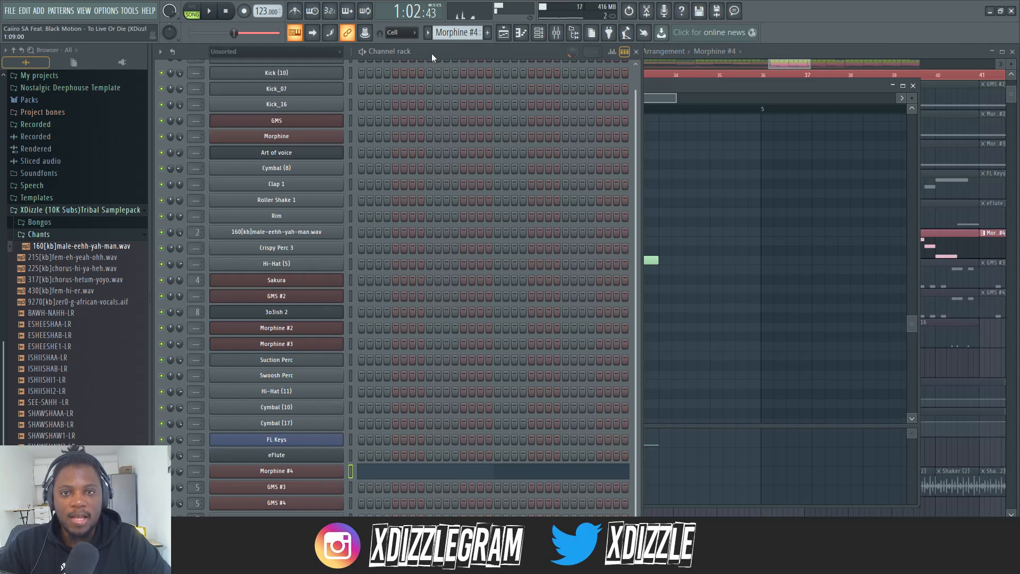
{"action": "left_click", "coordinate": [313, 471]}
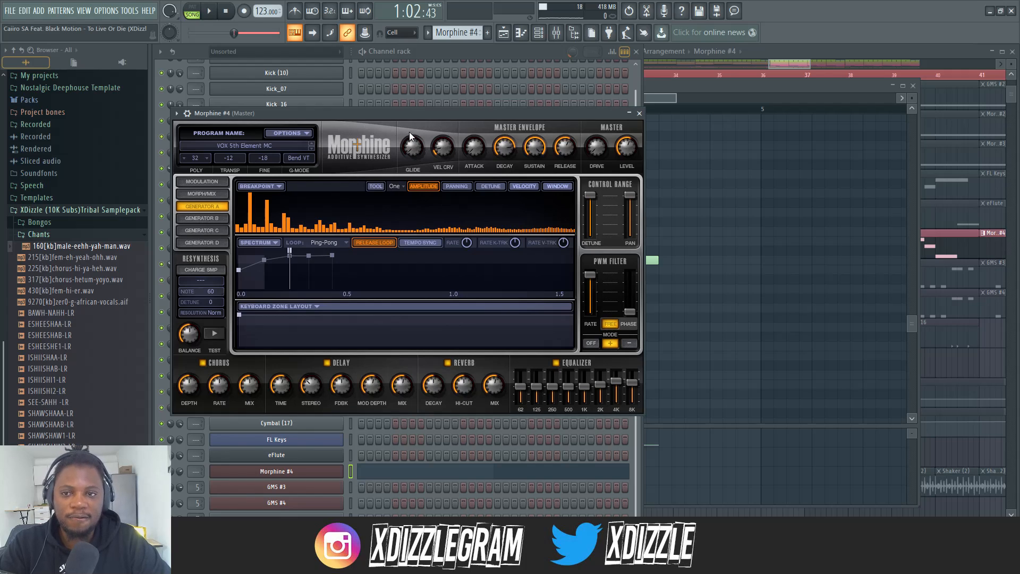
{"action": "left_click", "coordinate": [639, 113]}
{"action": "key", "text": "F5"}
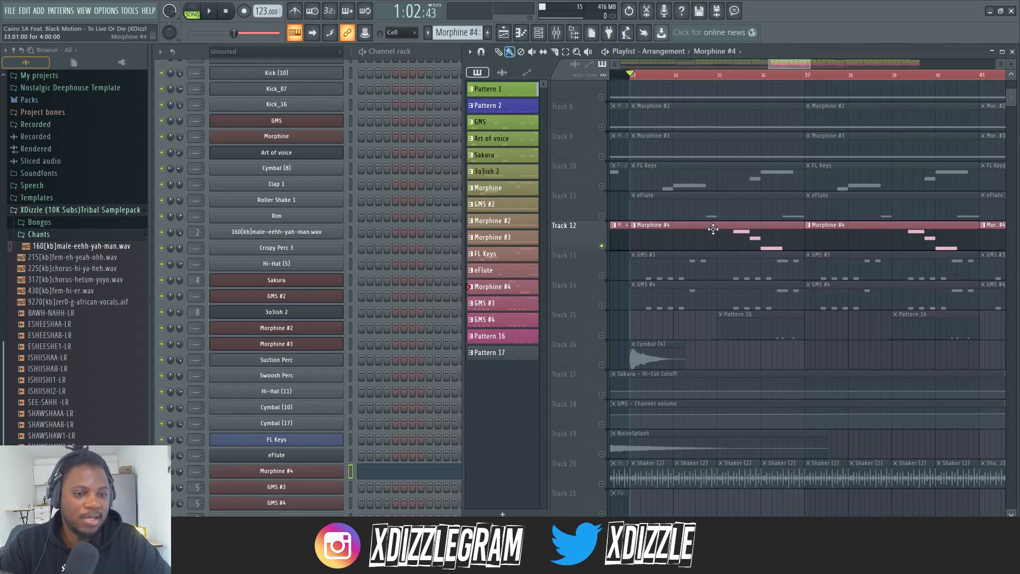
Solo Track 13, play its GMS #3 layer from bar 33, and examine the pattern and synth settings before stopping playback
{"action": "scroll", "coordinate": [680, 170], "scroll_direction": "up", "scroll_amount": 4}
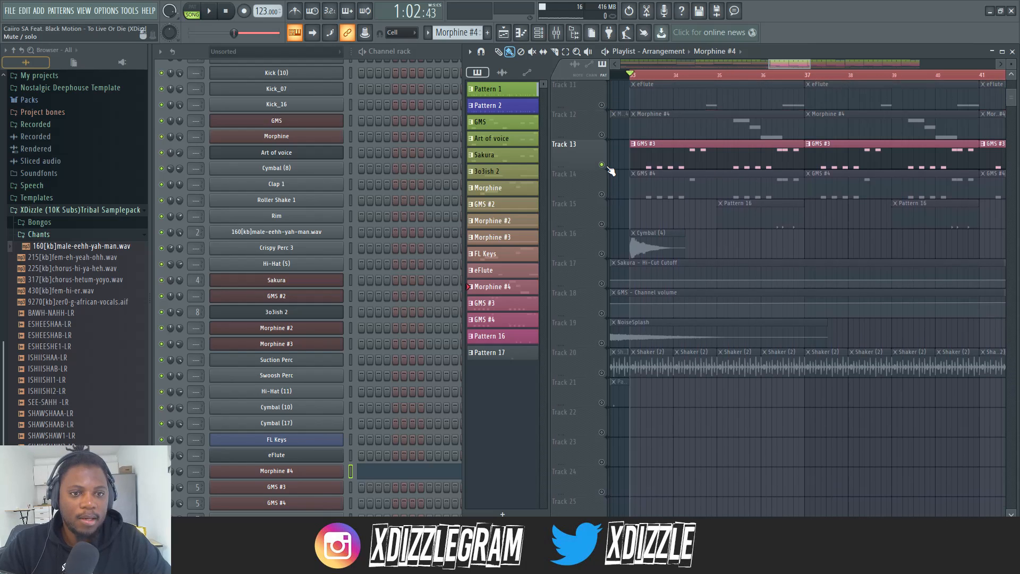
{"action": "left_click", "coordinate": [685, 160]}
{"action": "key", "text": "space"}
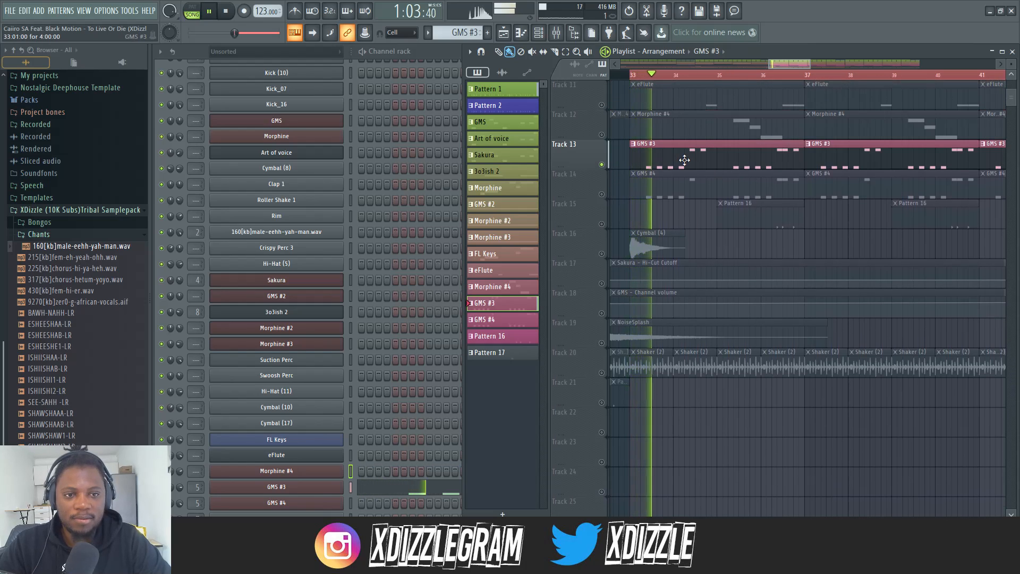
{"action": "double_click", "coordinate": [685, 160]}
{"action": "left_click", "coordinate": [453, 53]}
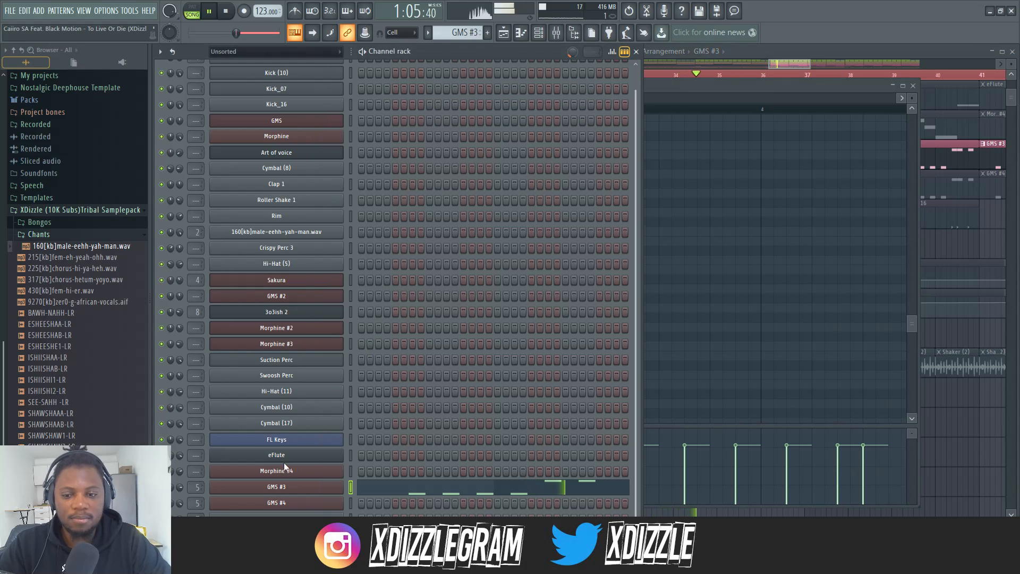
{"action": "left_click", "coordinate": [297, 493]}
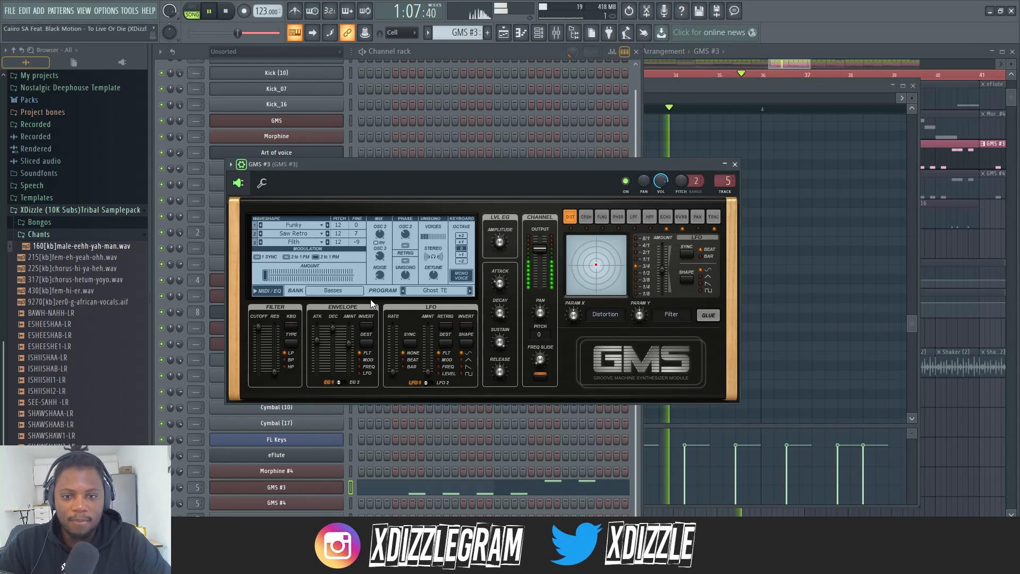
{"action": "key", "text": "space"}
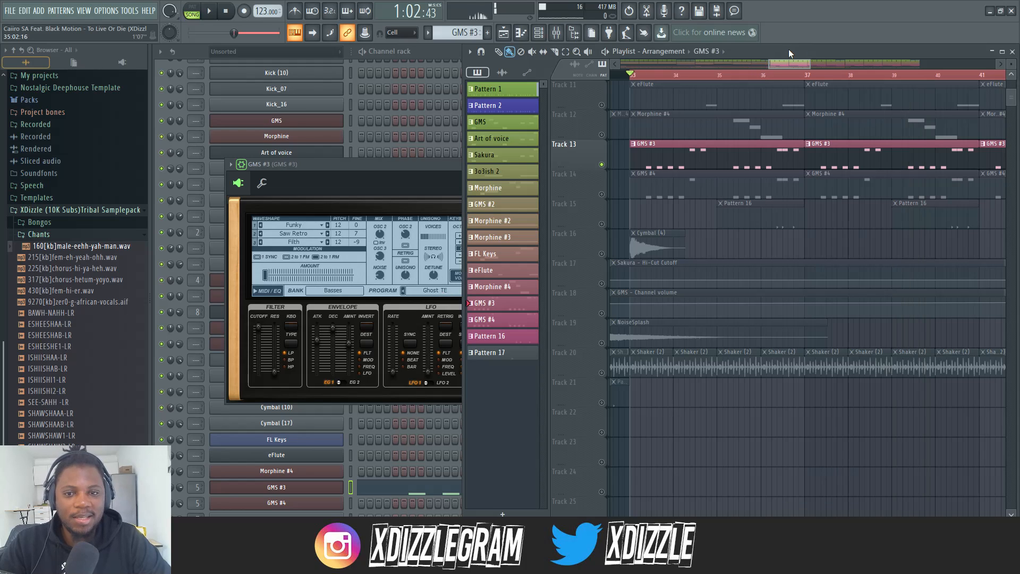
Solo Track 14, play its GMS #4 layer from bar 33, and examine the pattern and synth settings before stopping playback
{"action": "left_click", "coordinate": [789, 49]}
{"action": "left_click", "coordinate": [603, 196]}
{"action": "double_click", "coordinate": [699, 192]}
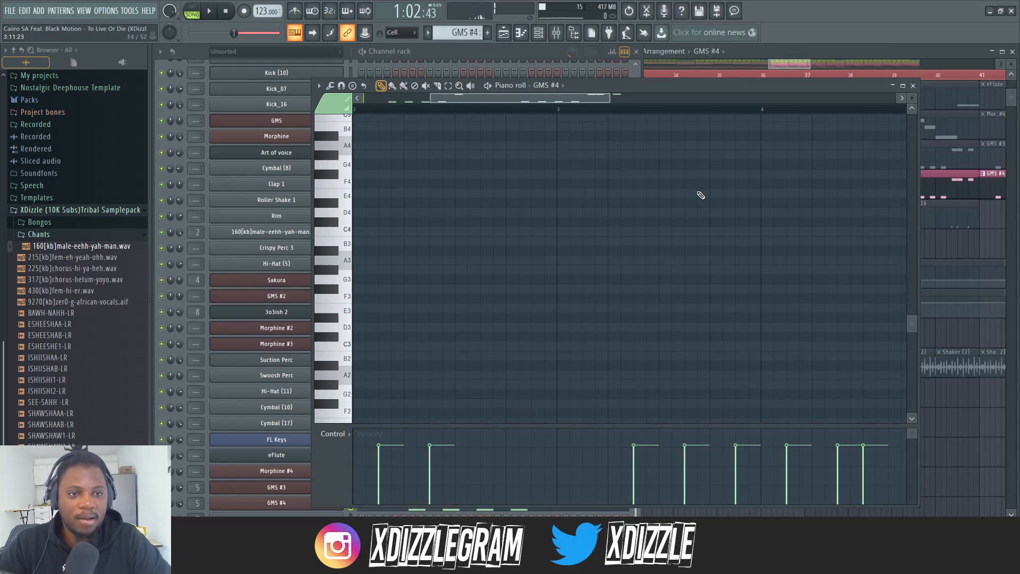
{"action": "key", "text": "space"}
{"action": "left_click", "coordinate": [538, 55]}
{"action": "left_click", "coordinate": [776, 51]}
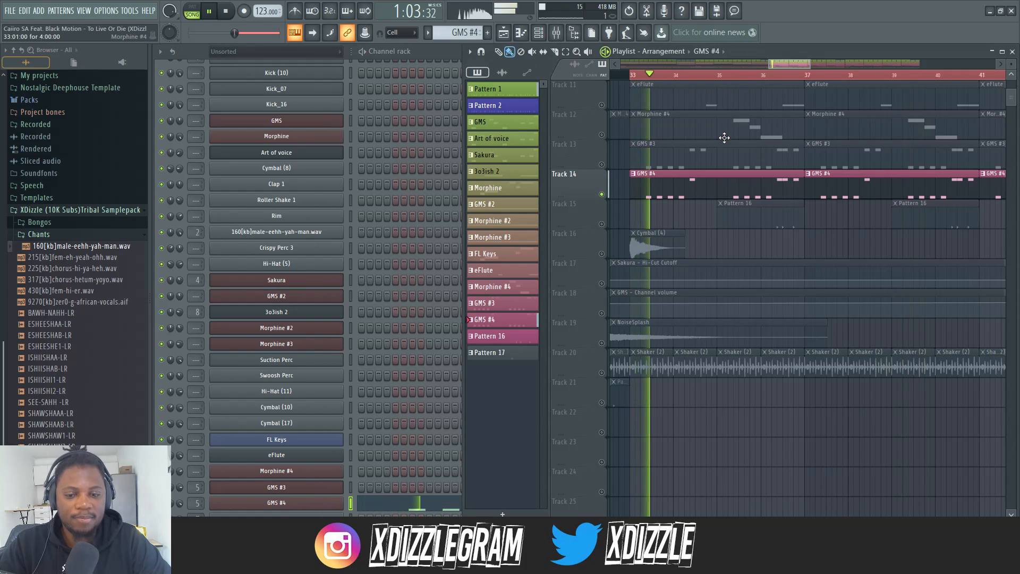
{"action": "left_click", "coordinate": [334, 504]}
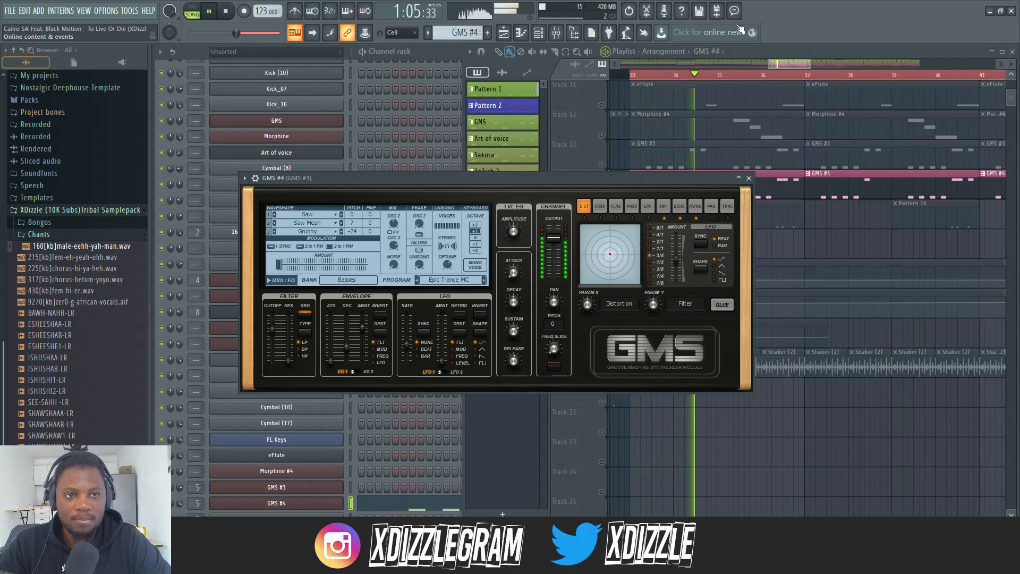
{"action": "key", "text": "space"}
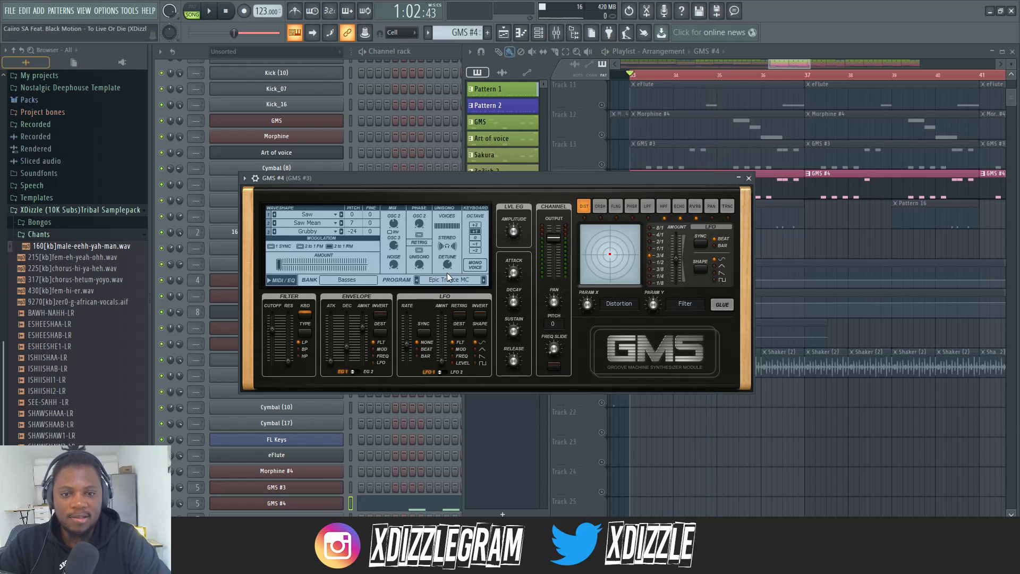
Solo Track 15, play Pattern 16 from bar 36, and examine its percussion steps and the Suction Perc sample settings
{"action": "left_click", "coordinate": [811, 53]}
{"action": "scroll", "coordinate": [740, 148], "scroll_direction": "down", "scroll_amount": 2}
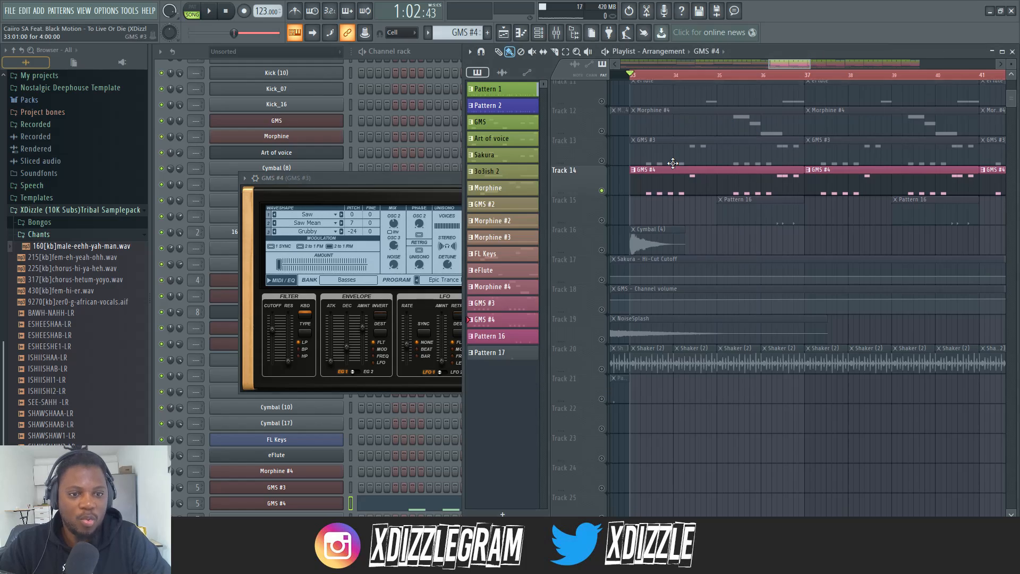
{"action": "left_click", "coordinate": [602, 166]}
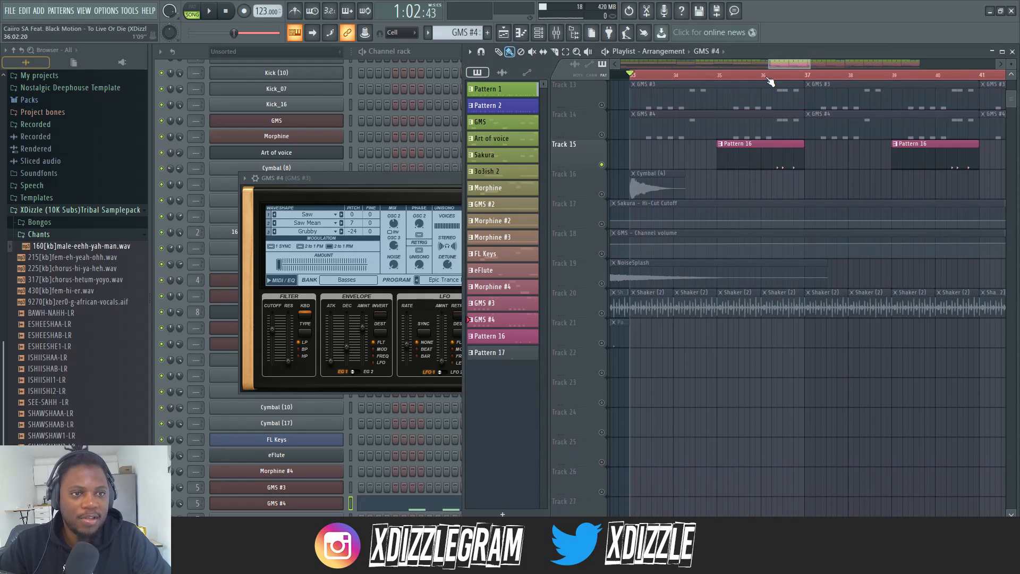
{"action": "left_click", "coordinate": [767, 77]}
{"action": "key", "text": "space"}
{"action": "double_click", "coordinate": [780, 159]}
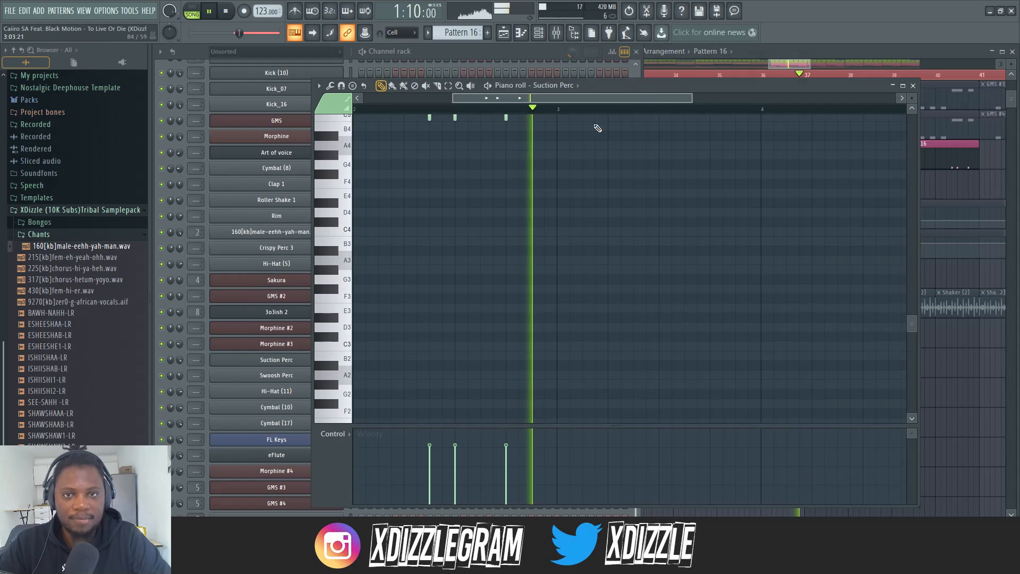
{"action": "left_click", "coordinate": [464, 51]}
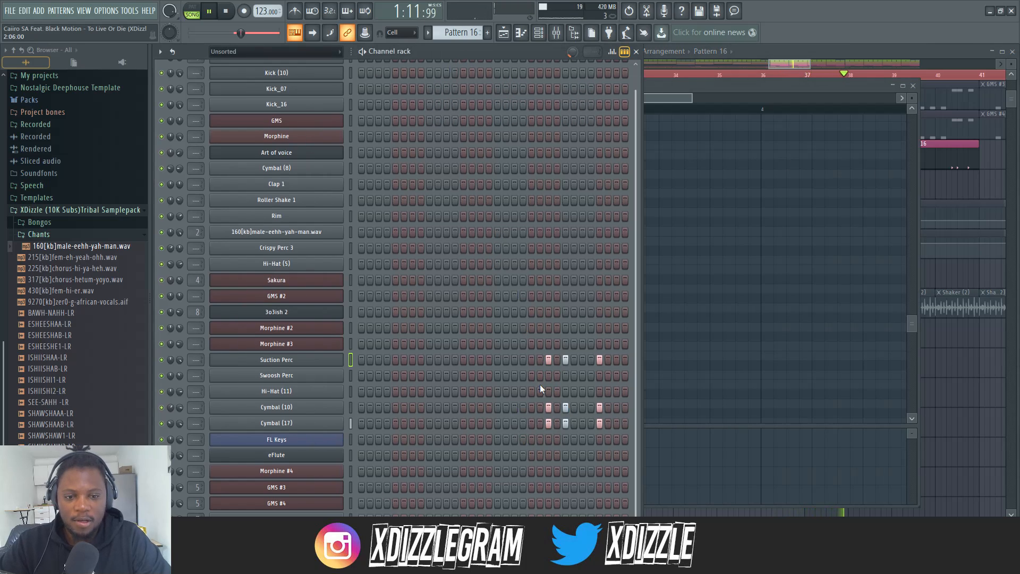
{"action": "key", "text": "space"}
{"action": "left_click", "coordinate": [292, 360]}
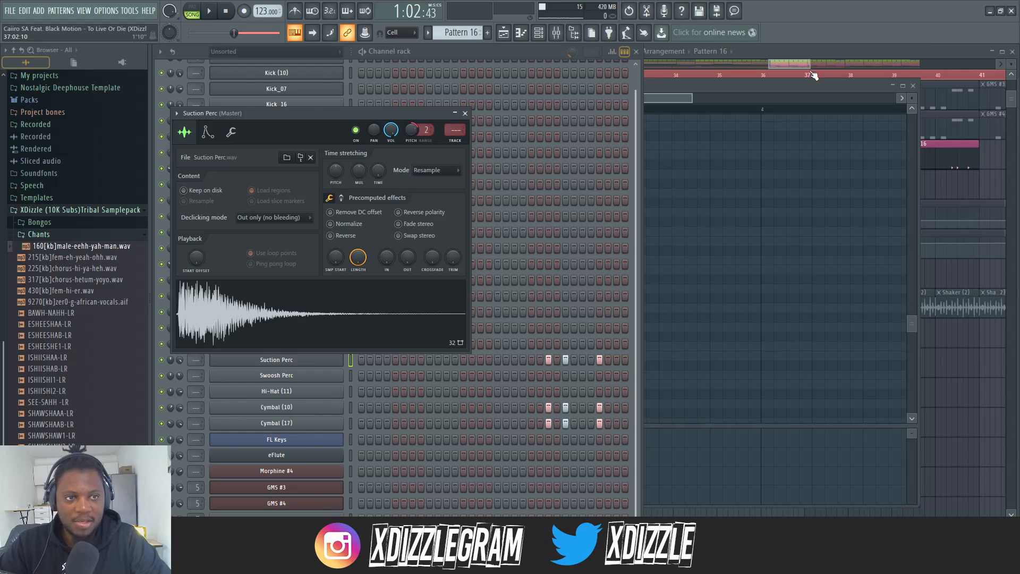
Return to the playlist, solo the shaker on Track 20 and play it from bar 33
{"action": "left_click", "coordinate": [803, 53]}
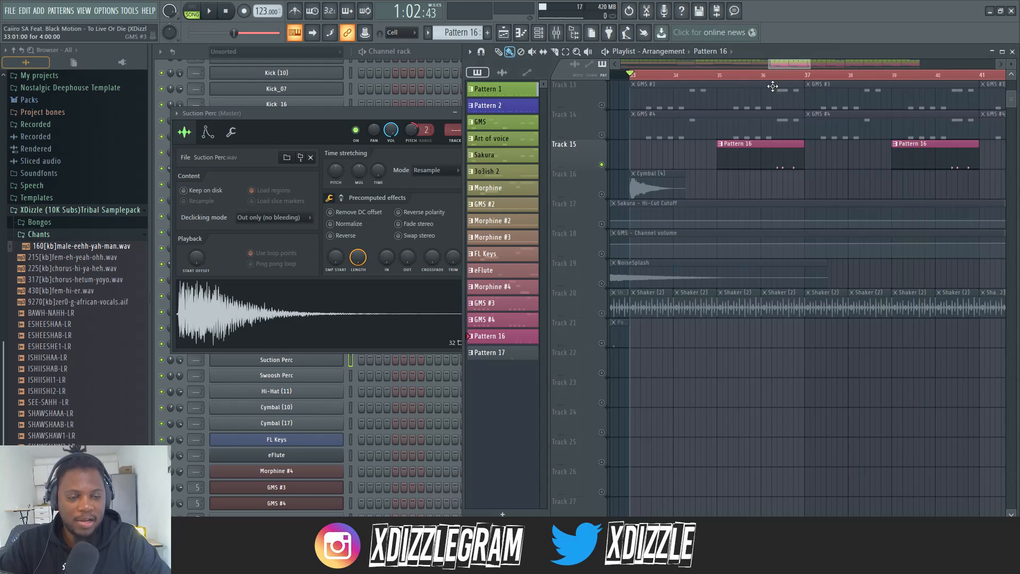
{"action": "right_click", "coordinate": [602, 314]}
{"action": "key", "text": "space"}
{"action": "scroll", "coordinate": [738, 80], "scroll_direction": "down", "scroll_amount": 3}
{"action": "scroll", "coordinate": [738, 79], "scroll_direction": "down", "scroll_amount": 4}
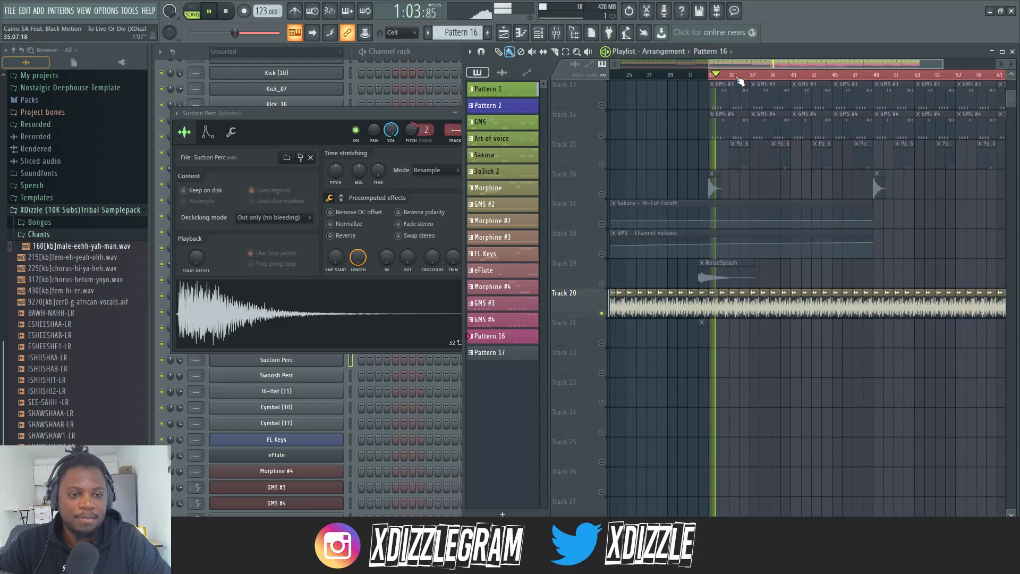
{"action": "scroll", "coordinate": [722, 81], "scroll_direction": "up", "scroll_amount": 6}
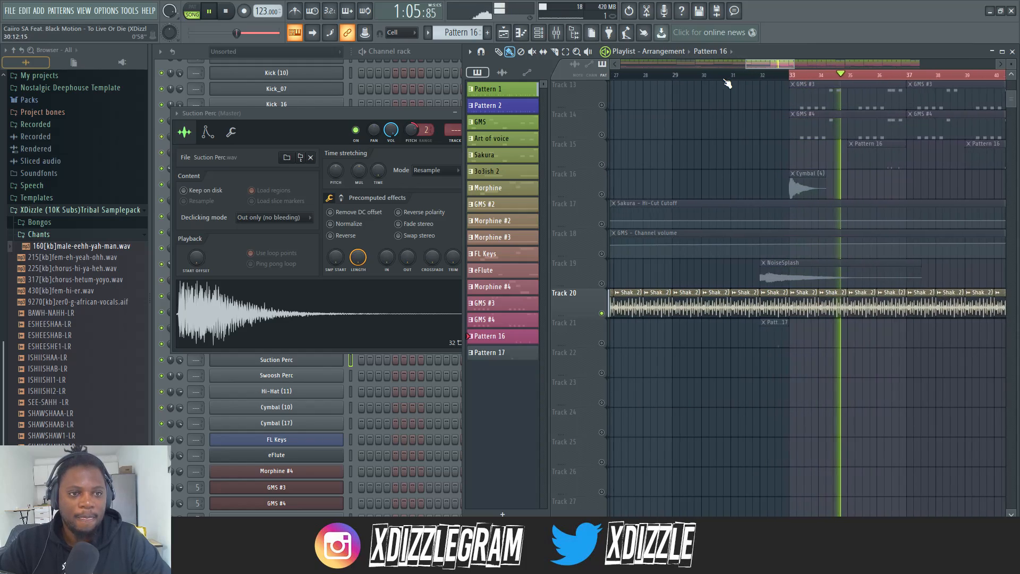
Switch the solo to Track 21, play its Pattern 17 clip from just before bar 32, and stop playback
{"action": "key", "text": "space"}
{"action": "right_click", "coordinate": [604, 349]}
{"action": "right_click", "coordinate": [603, 344]}
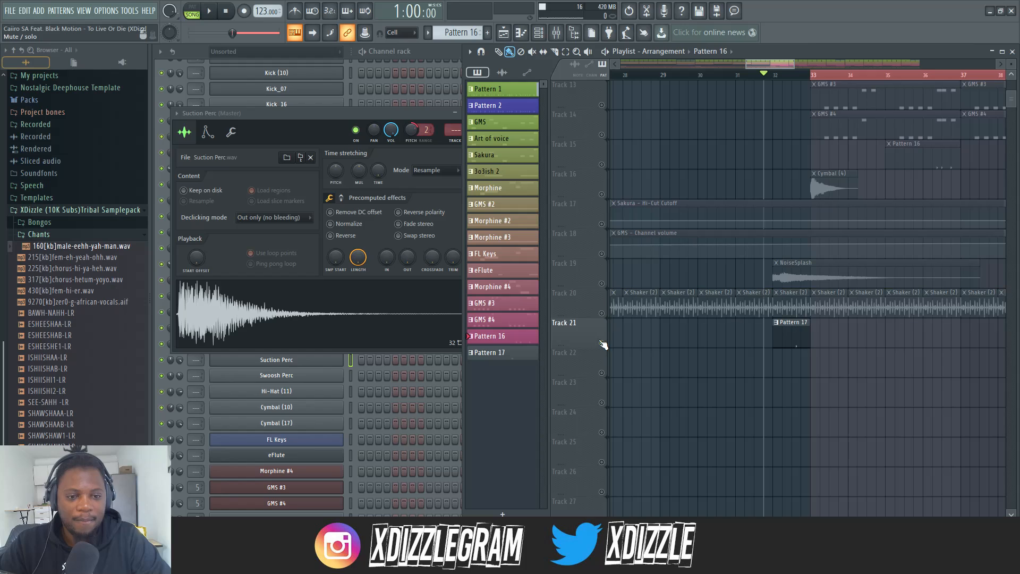
{"action": "key", "text": "space"}
{"action": "scroll", "coordinate": [801, 80], "scroll_direction": "up", "scroll_amount": 3}
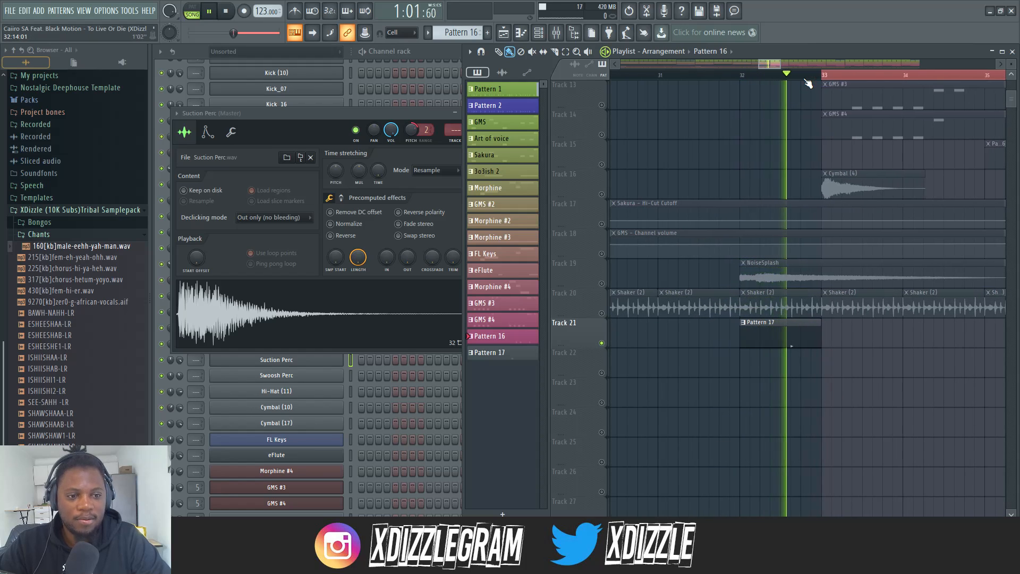
{"action": "scroll", "coordinate": [800, 81], "scroll_direction": "down", "scroll_amount": 6}
{"action": "scroll", "coordinate": [792, 81], "scroll_direction": "down", "scroll_amount": 1}
{"action": "key", "text": "space"}
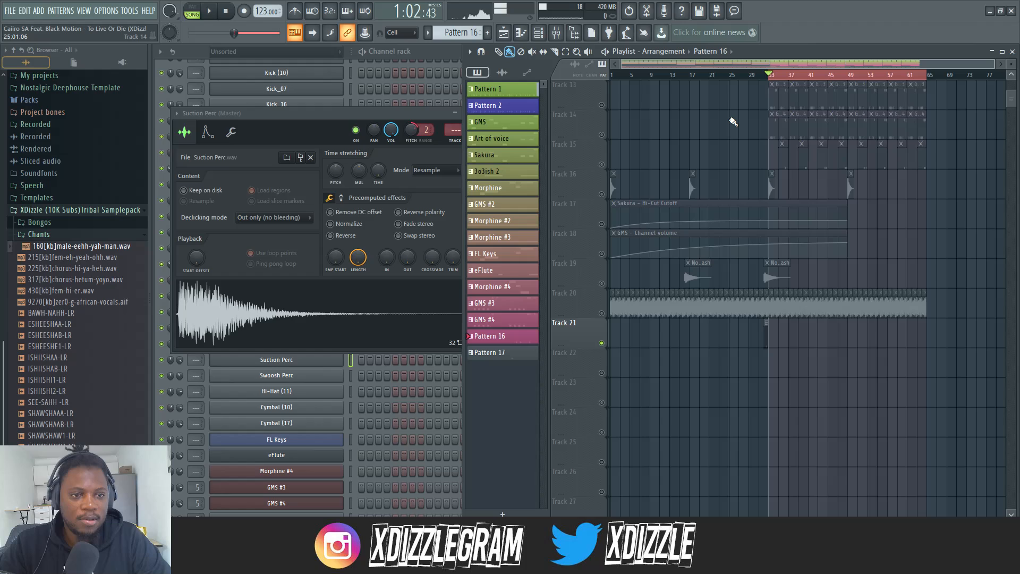
Release the solo so all tracks sound together and play the full arrangement from bar 33
{"action": "scroll", "coordinate": [737, 124], "scroll_direction": "up", "scroll_amount": 6}
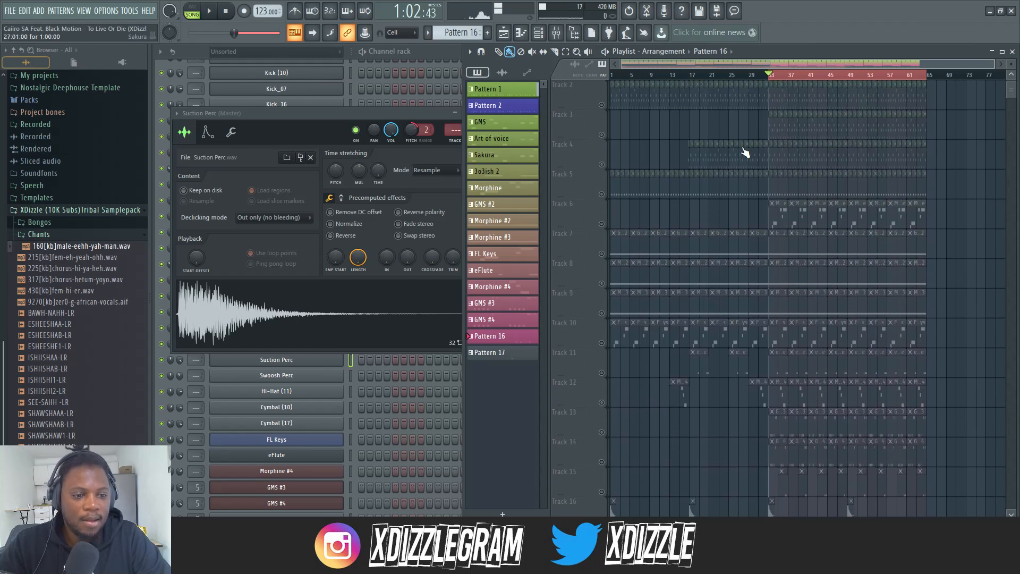
{"action": "scroll", "coordinate": [745, 153], "scroll_direction": "down", "scroll_amount": 4}
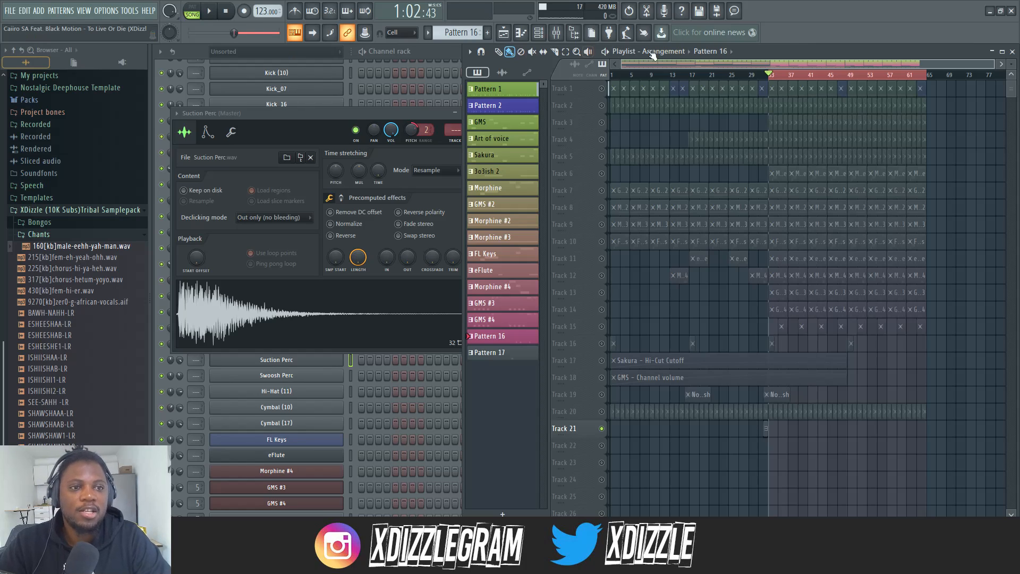
{"action": "right_click", "coordinate": [603, 106]}
{"action": "right_click", "coordinate": [602, 106]}
{"action": "scroll", "coordinate": [798, 78], "scroll_direction": "up", "scroll_amount": 5}
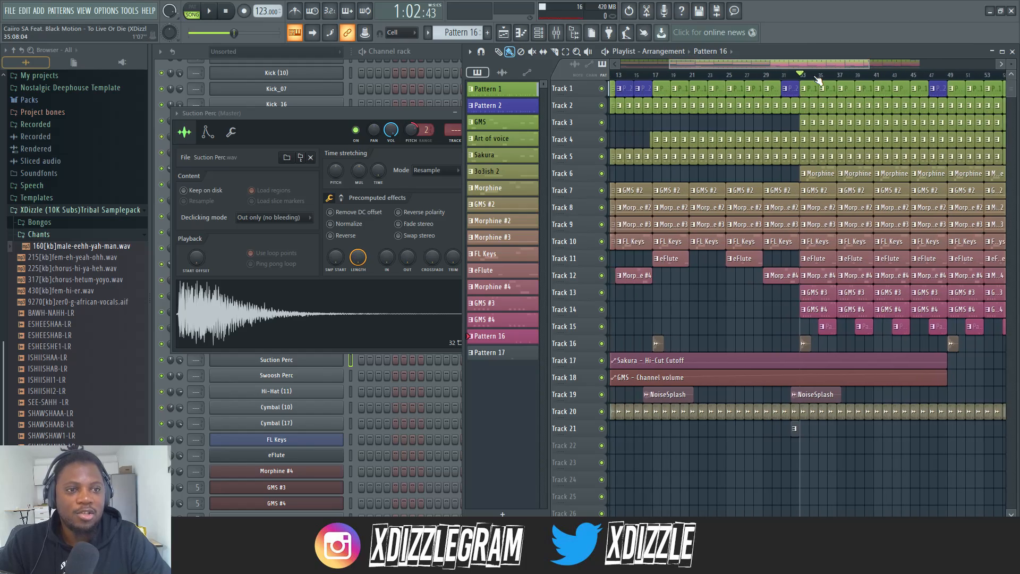
{"action": "scroll", "coordinate": [818, 80], "scroll_direction": "down", "scroll_amount": 5}
{"action": "key", "text": "space"}
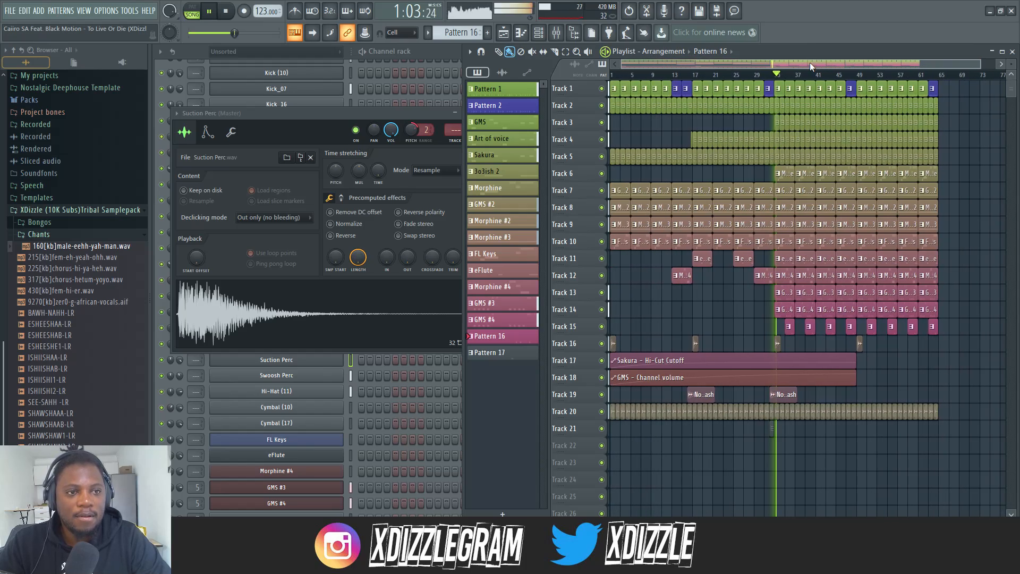
{"action": "scroll", "coordinate": [809, 62], "scroll_direction": "up", "scroll_amount": 5}
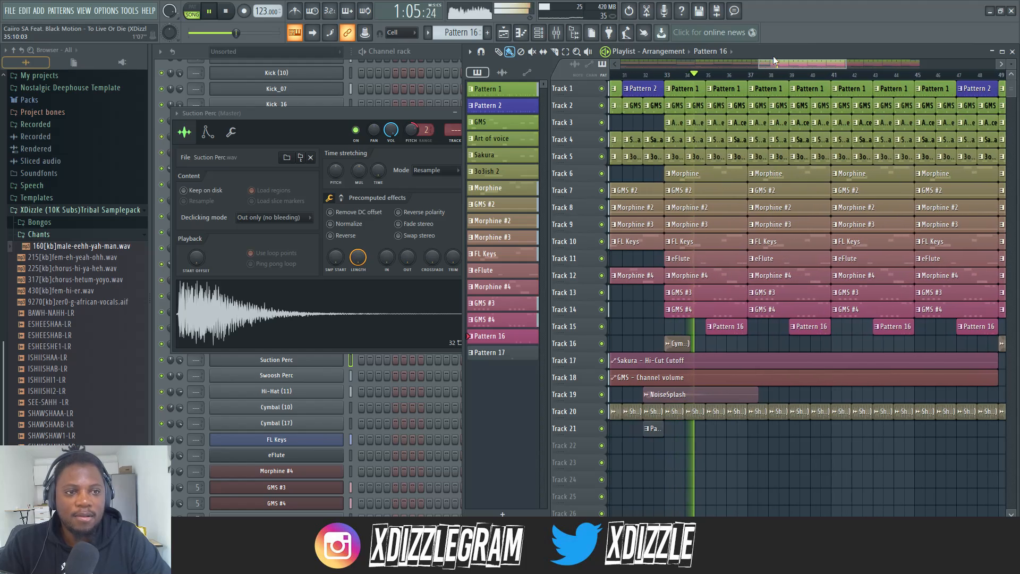
Stop the full-mix playback, show the whole arrangement in the playlist, and close the Suction Perc sample settings
{"action": "scroll", "coordinate": [795, 58], "scroll_direction": "down", "scroll_amount": 2}
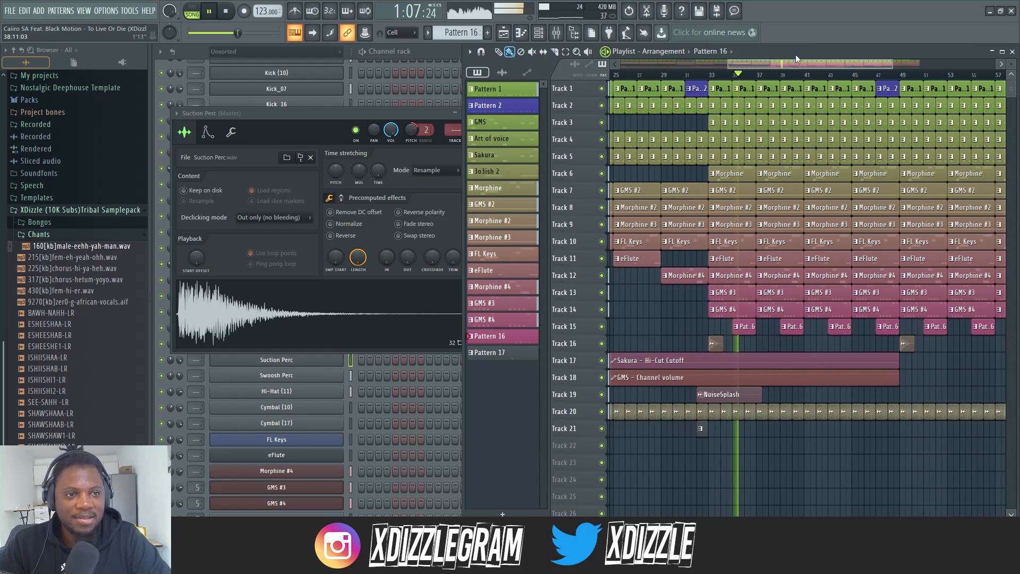
{"action": "scroll", "coordinate": [796, 57], "scroll_direction": "up", "scroll_amount": 1}
{"action": "key", "text": "space"}
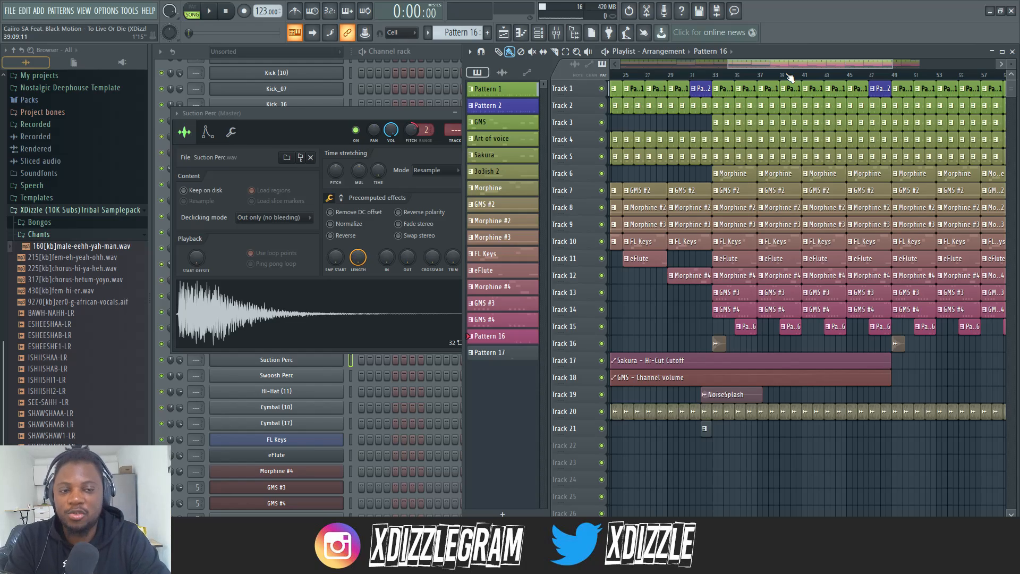
{"action": "scroll", "coordinate": [790, 78], "scroll_direction": "down", "scroll_amount": 3}
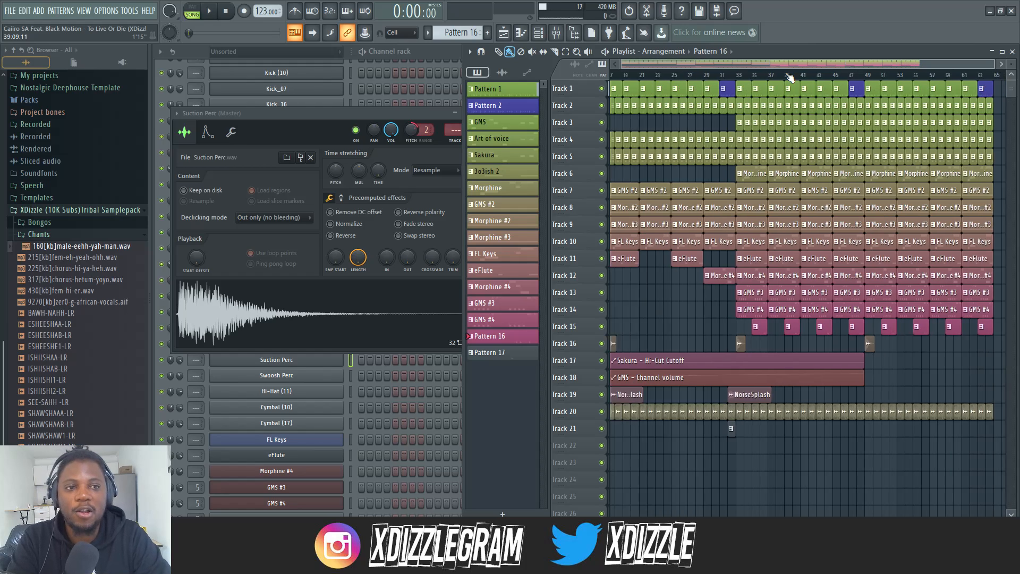
{"action": "left_click", "coordinate": [451, 53]}
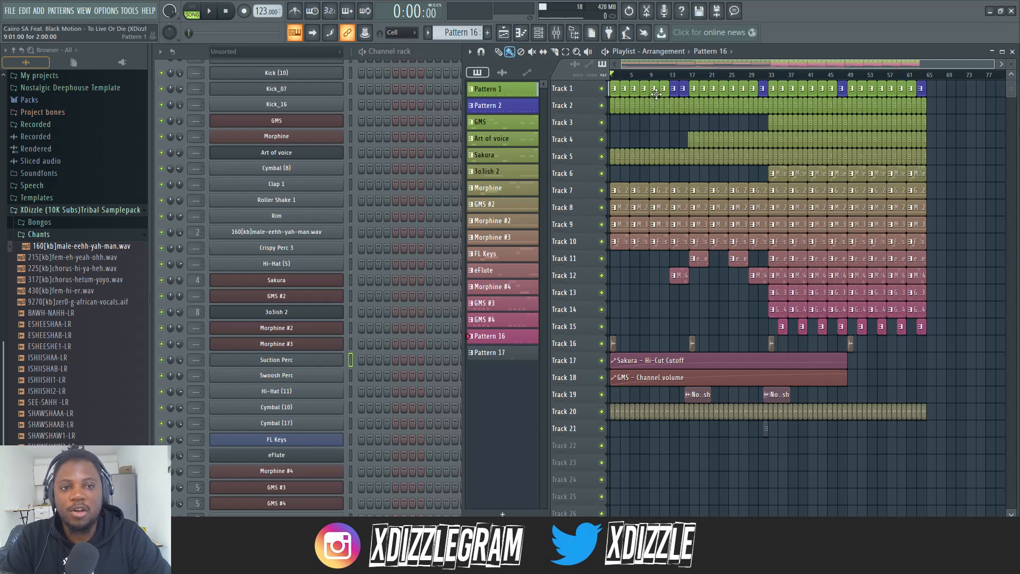
Open Pattern 1 from Track 1, view its drum steps in the full channel rack, and return to the playlist
{"action": "double_click", "coordinate": [656, 92]}
{"action": "left_click", "coordinate": [436, 51]}
{"action": "scroll", "coordinate": [498, 116], "scroll_direction": "up", "scroll_amount": 1}
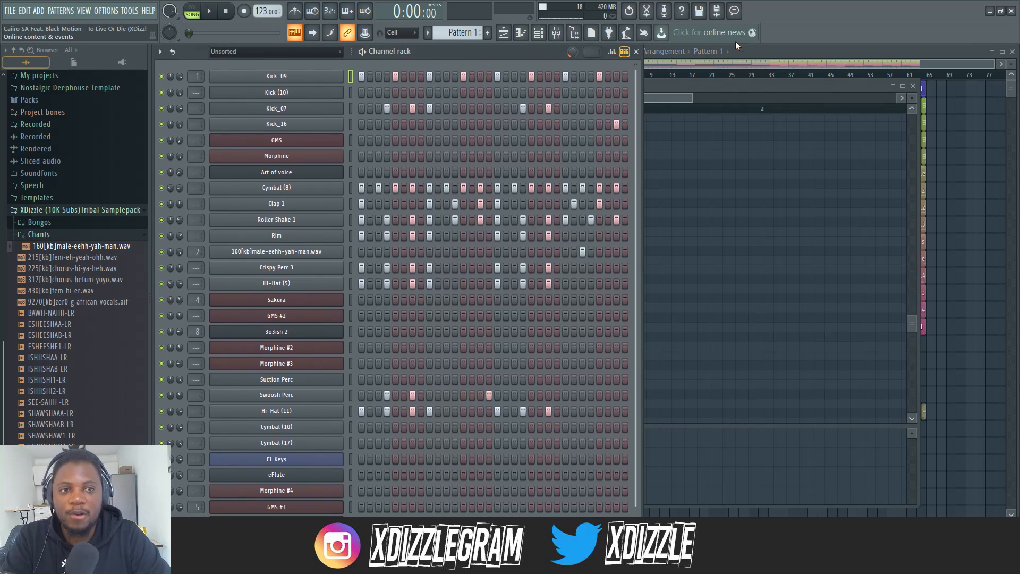
{"action": "left_click", "coordinate": [752, 58]}
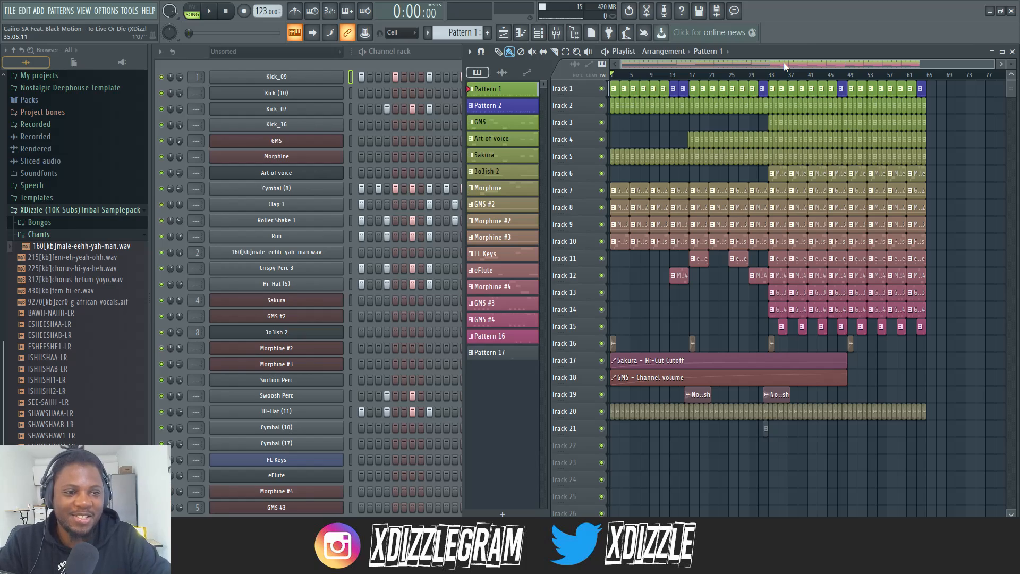
Play the full arrangement from bar 17 and raise the master volume slightly during playback
{"action": "left_click", "coordinate": [716, 76]}
{"action": "left_click", "coordinate": [694, 77]}
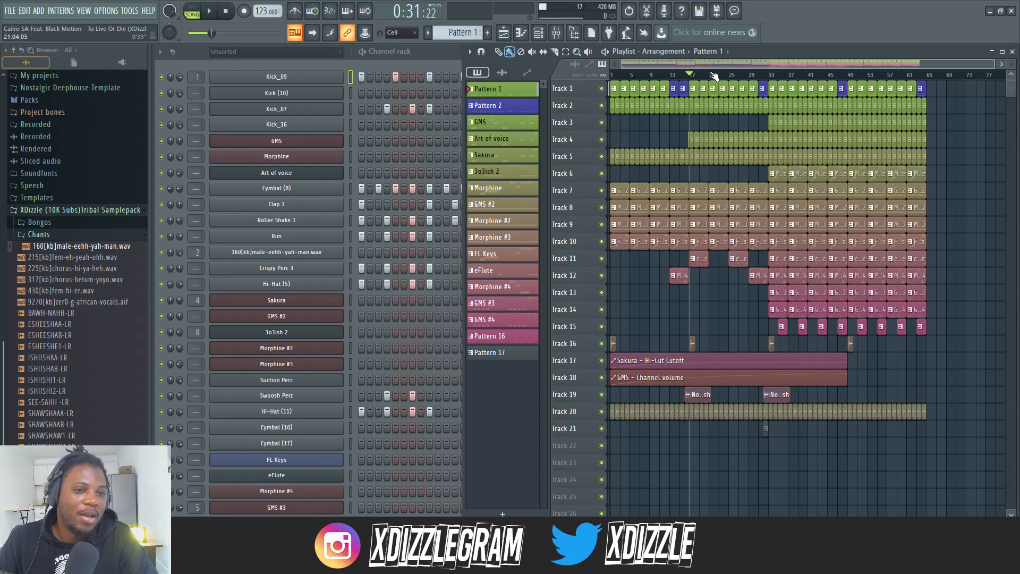
{"action": "key", "text": "space"}
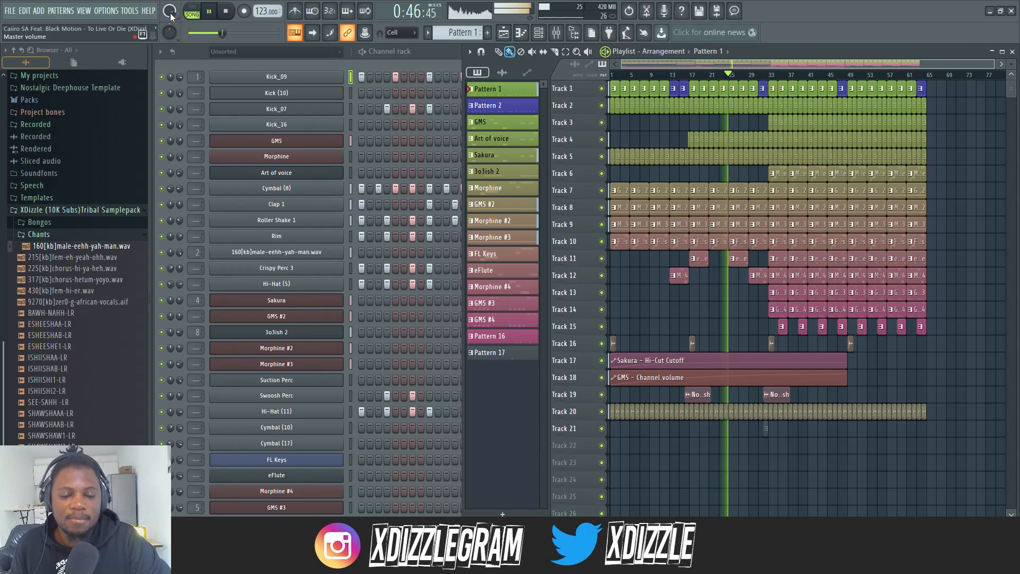
{"action": "mouse_move", "coordinate": [171, 15]}
{"action": "left_mouse_down"}
{"action": "mouse_move", "coordinate": [170, 60]}
{"action": "mouse_move", "coordinate": [171, 6]}
{"action": "left_mouse_up"}
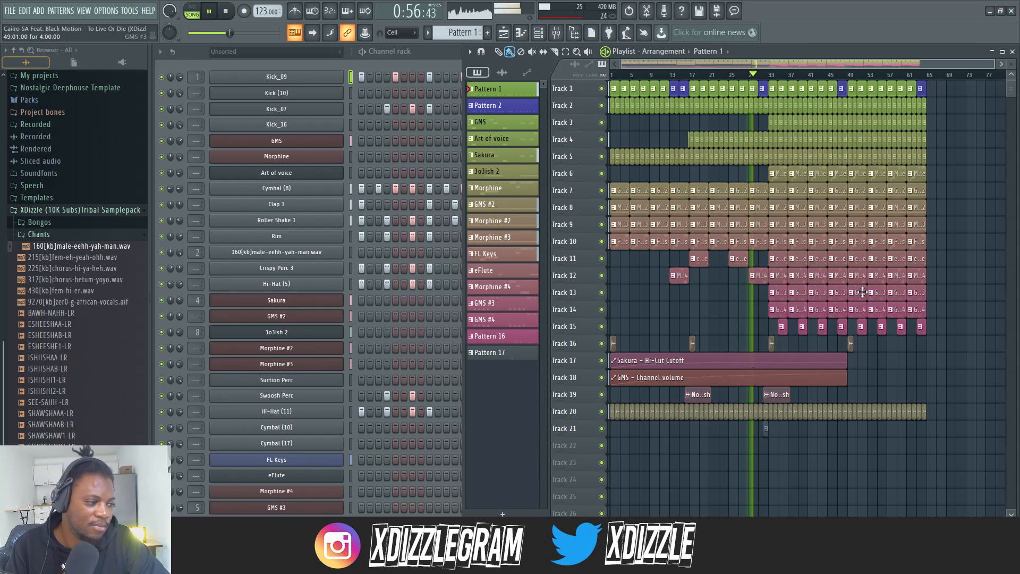